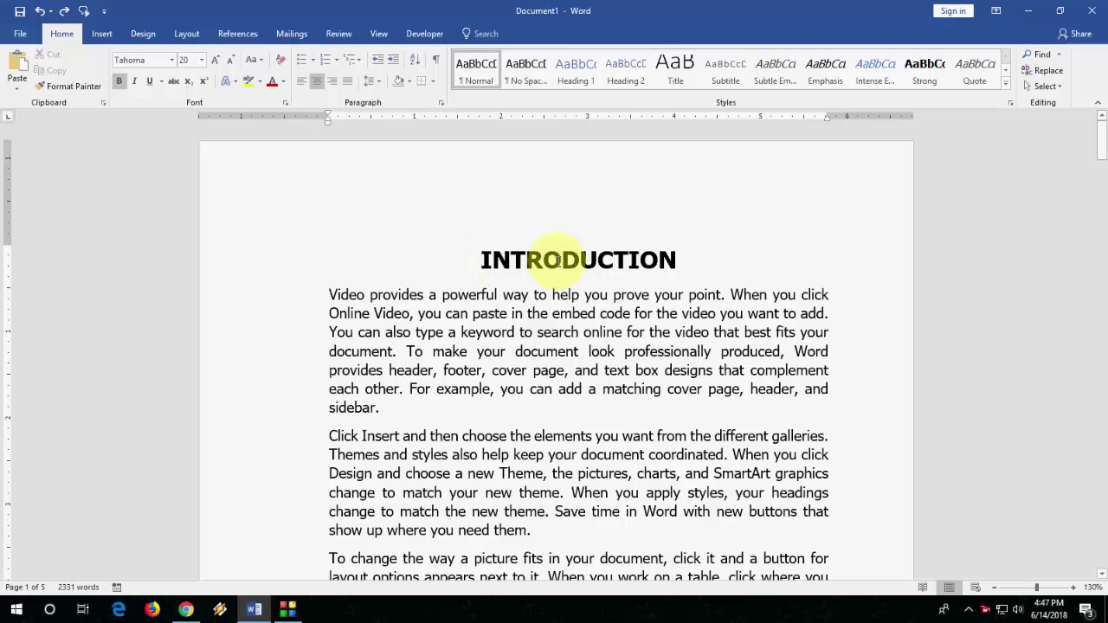
# Step: Insert a Blank header at the top of page one
pyautogui.keyDown('ctrl'); pyautogui.scroll(-1, 608, 273); pyautogui.keyUp('ctrl')
pyautogui.keyDown('ctrl'); pyautogui.scroll(-3, 606, 277); pyautogui.keyUp('ctrl')
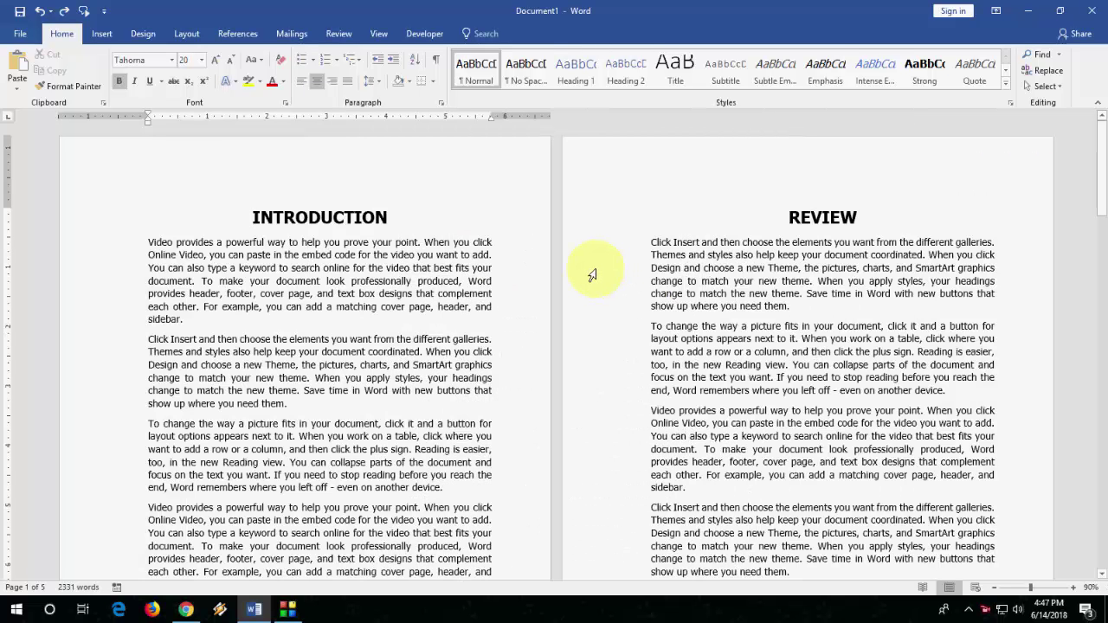
pyautogui.scroll(-5, 597, 260)
pyautogui.scroll(-4, 604, 226)
pyautogui.scroll(-4, 613, 214)
pyautogui.scroll(-4, 638, 198)
pyautogui.scroll(-3, 638, 216)
pyautogui.scroll(-4, 609, 264)
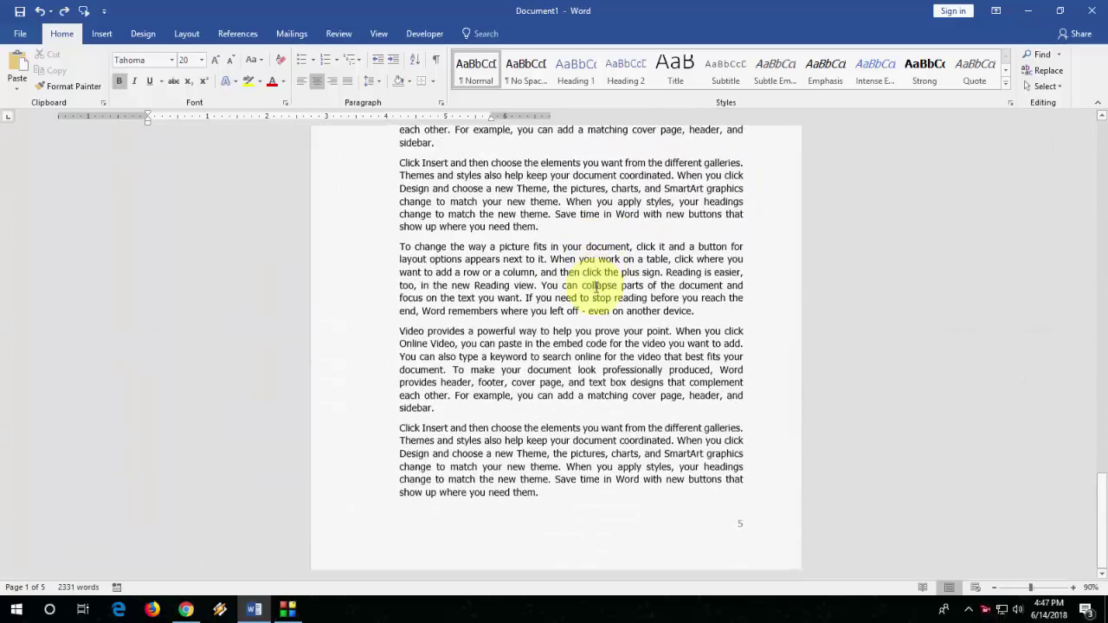
pyautogui.scroll(5, 563, 267)
pyautogui.scroll(2, 592, 297)
pyautogui.scroll(7, 592, 297)
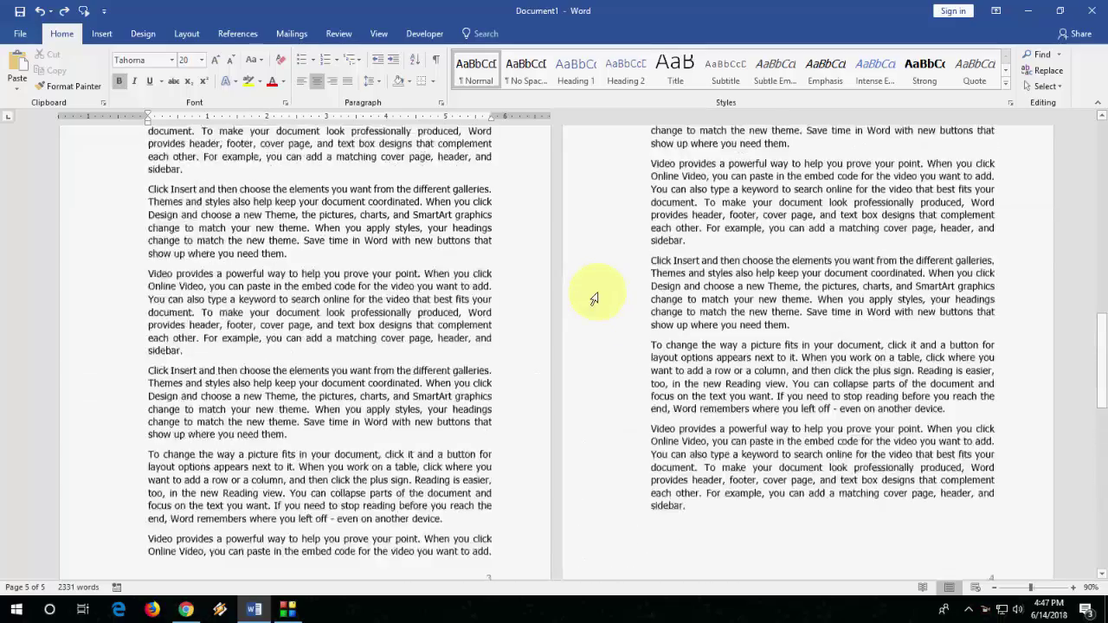
pyautogui.scroll(7, 596, 297)
pyautogui.scroll(6, 601, 297)
pyautogui.scroll(6, 595, 307)
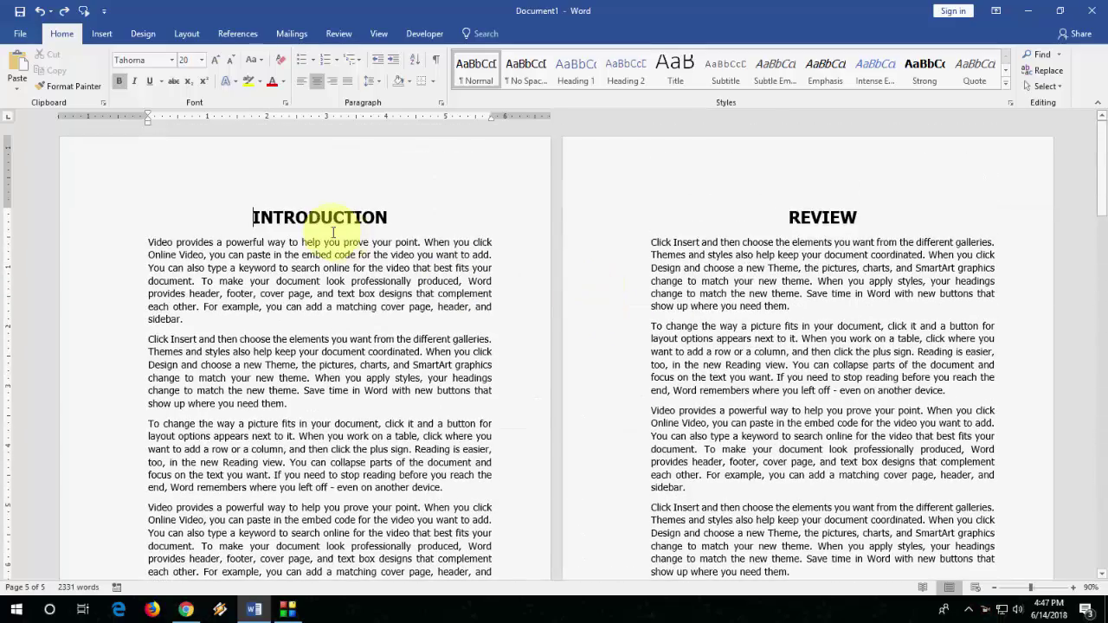
pyautogui.scroll(-3, 762, 246)
pyautogui.scroll(-3, 790, 216)
pyautogui.scroll(-6, 791, 218)
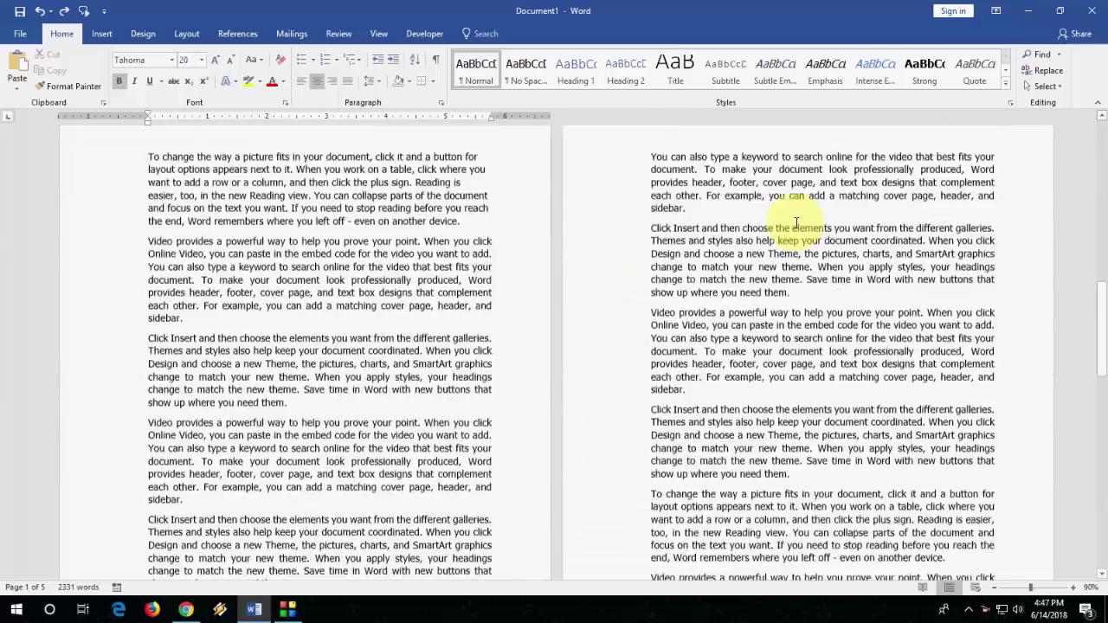
pyautogui.moveTo(1100, 341); pyautogui.dragTo(1100, 173)
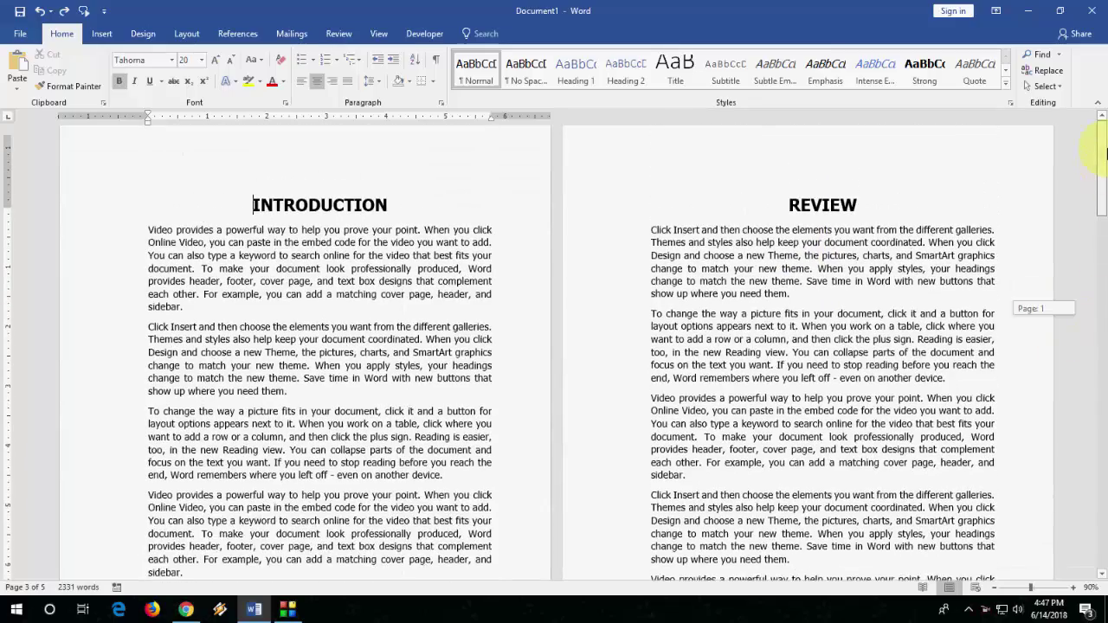
pyautogui.keyDown('ctrl'); pyautogui.scroll(1, 310, 251); pyautogui.keyUp('ctrl')
pyautogui.keyDown('ctrl'); pyautogui.scroll(2, 384, 260); pyautogui.keyUp('ctrl')
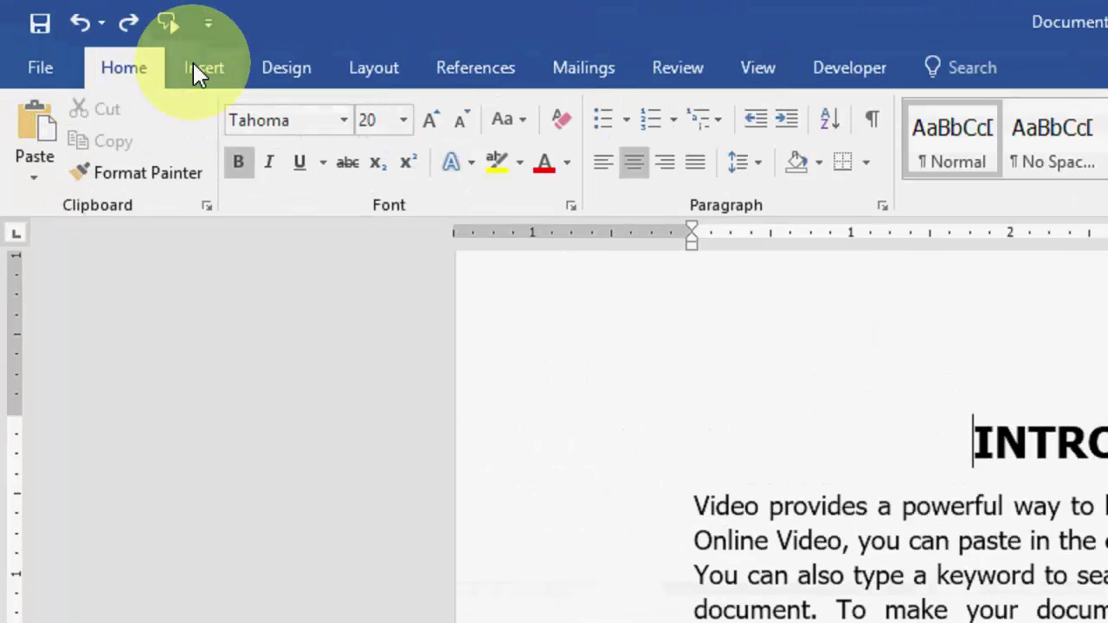
pyautogui.click(104, 34)
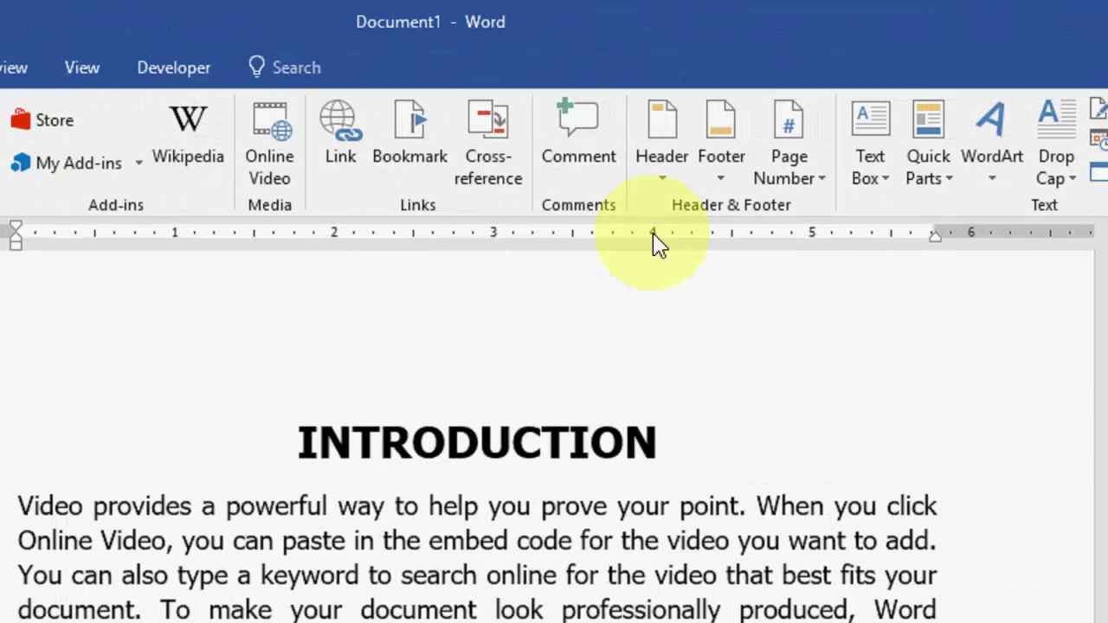
pyautogui.click(659, 160)
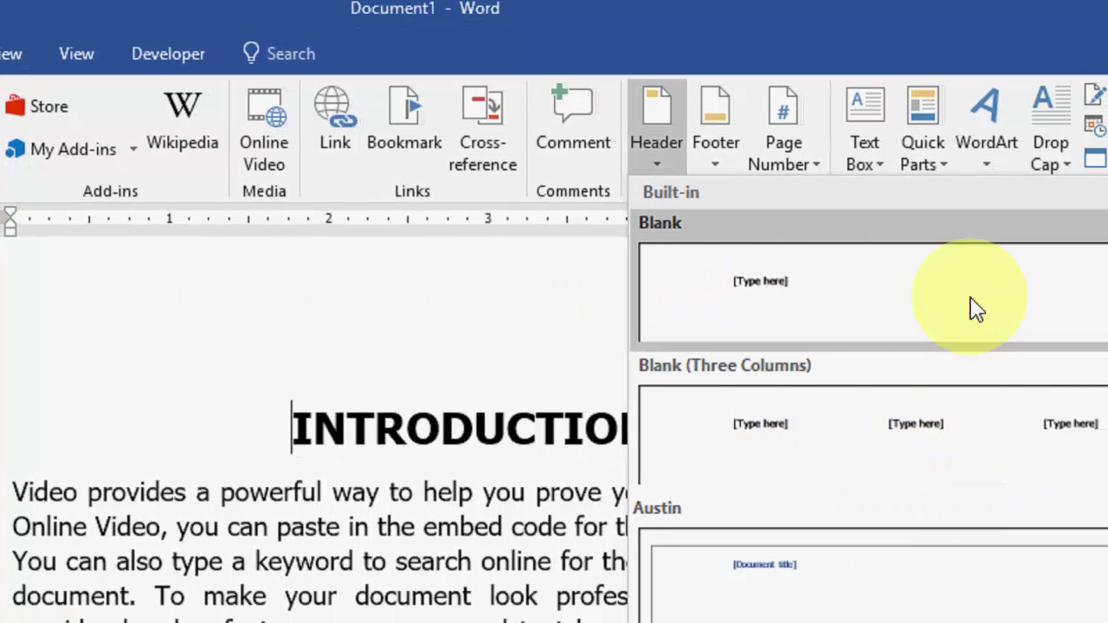
pyautogui.click(879, 294)
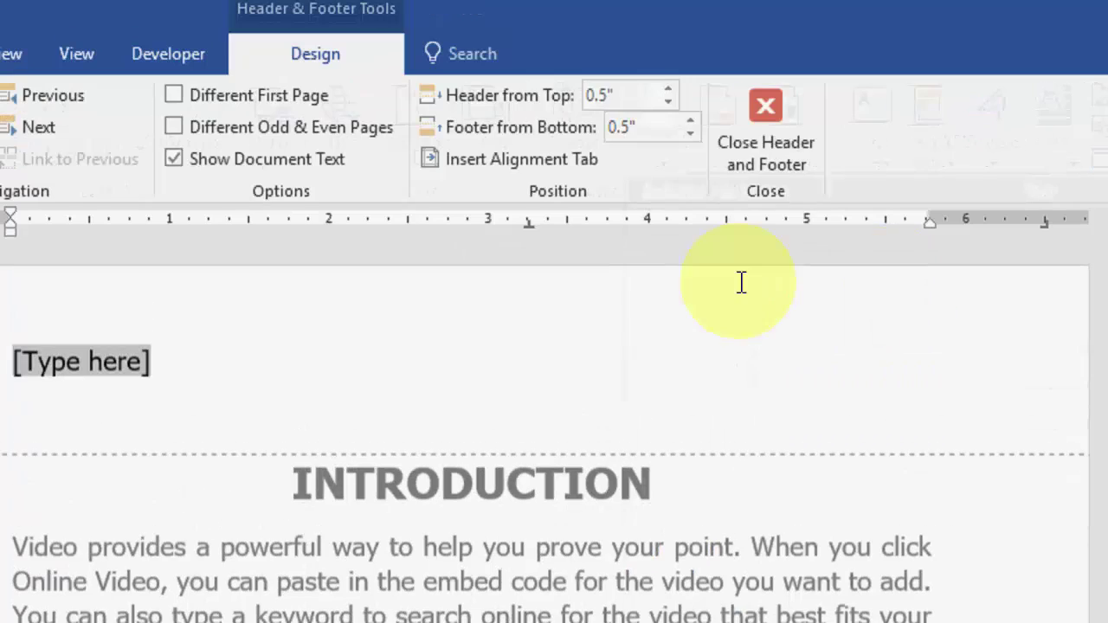
# Step: Replace the header placeholder with 'Introduction' and make it bold
pyautogui.click(191, 355)
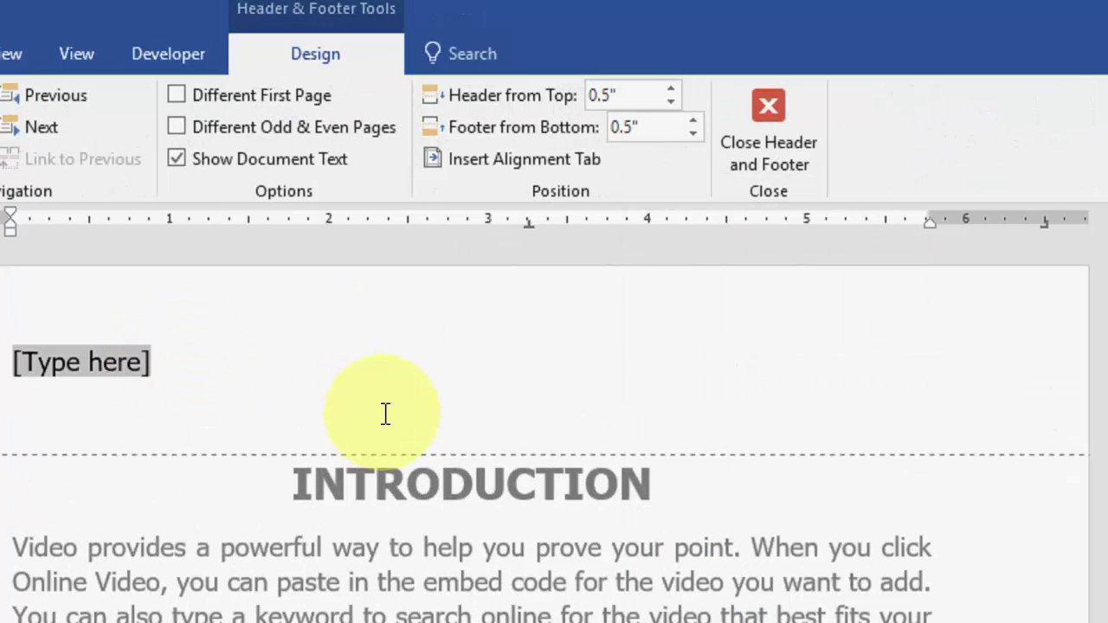
pyautogui.press('Delete')
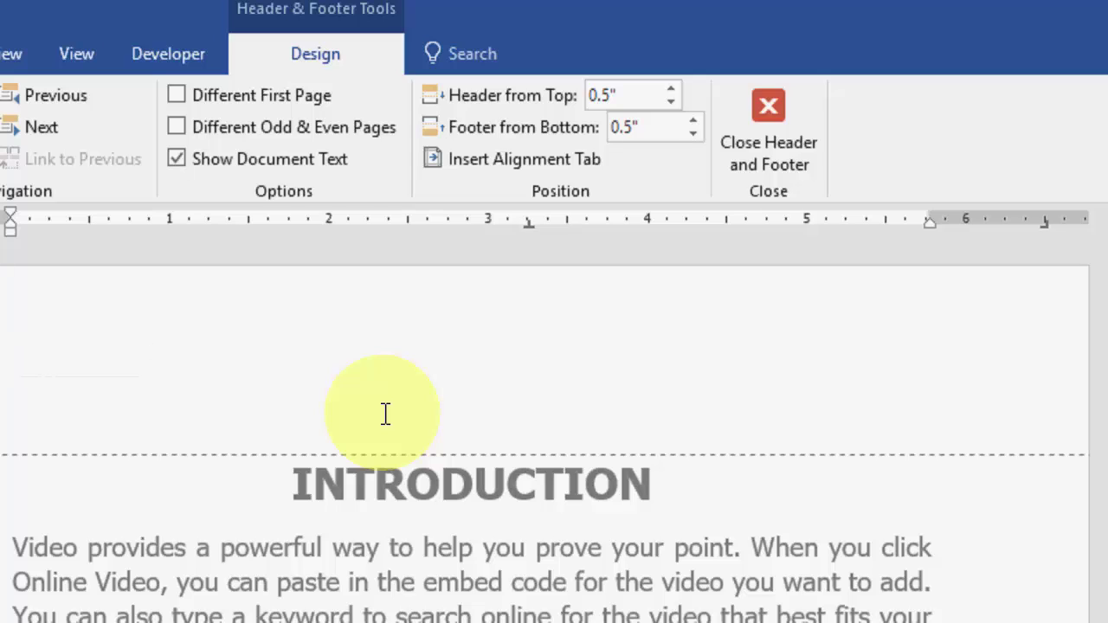
pyautogui.write('Introduction')
pyautogui.hotkey('ctrl', 'a')
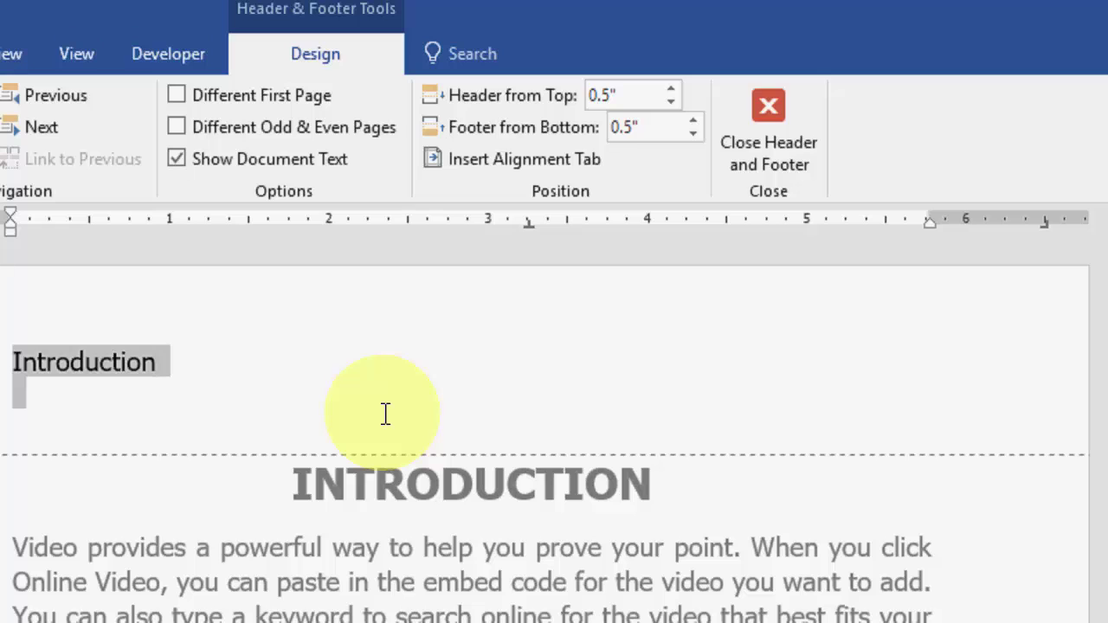
pyautogui.press('Left')
pyautogui.hotkey('shift', 'Down')
pyautogui.hotkey('ctrl', 'b')
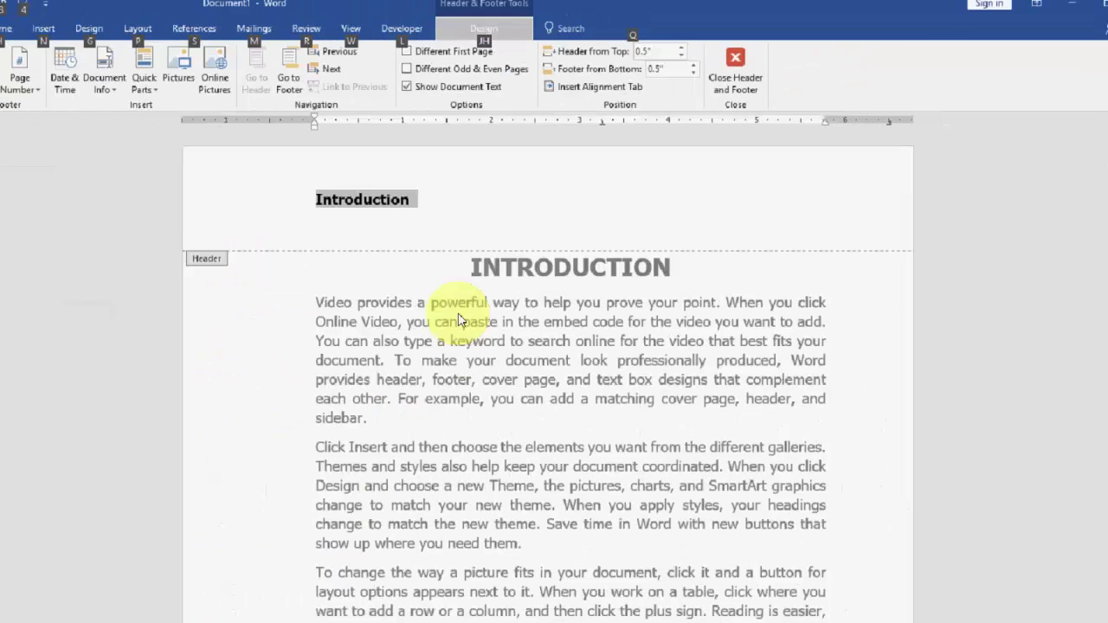
pyautogui.press('alt')
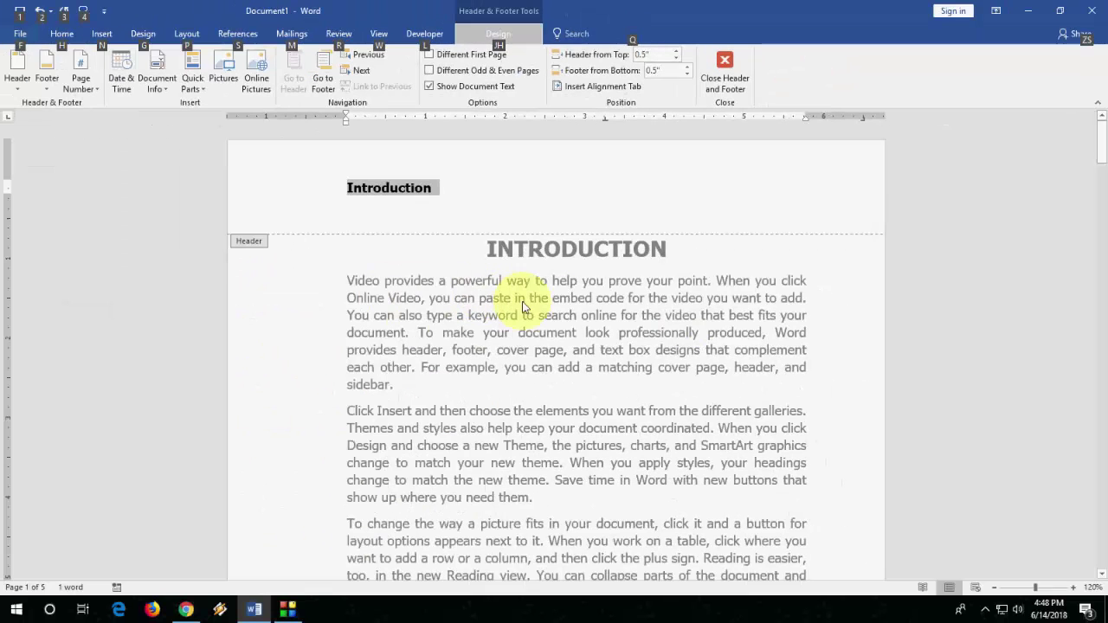
# Step: Leave header editing and check that the REVIEW page also shows the Introduction header
pyautogui.doubleClick(756, 336)
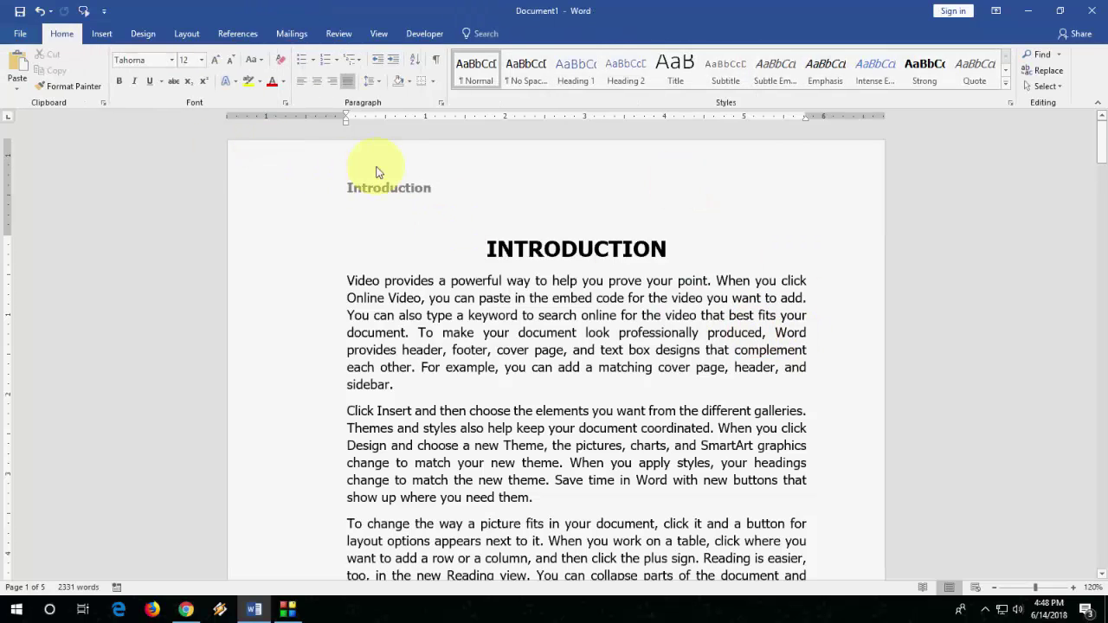
pyautogui.scroll(-10, 376, 173)
pyautogui.scroll(-5, 366, 210)
pyautogui.scroll(-4, 297, 191)
pyautogui.scroll(-1, 425, 239)
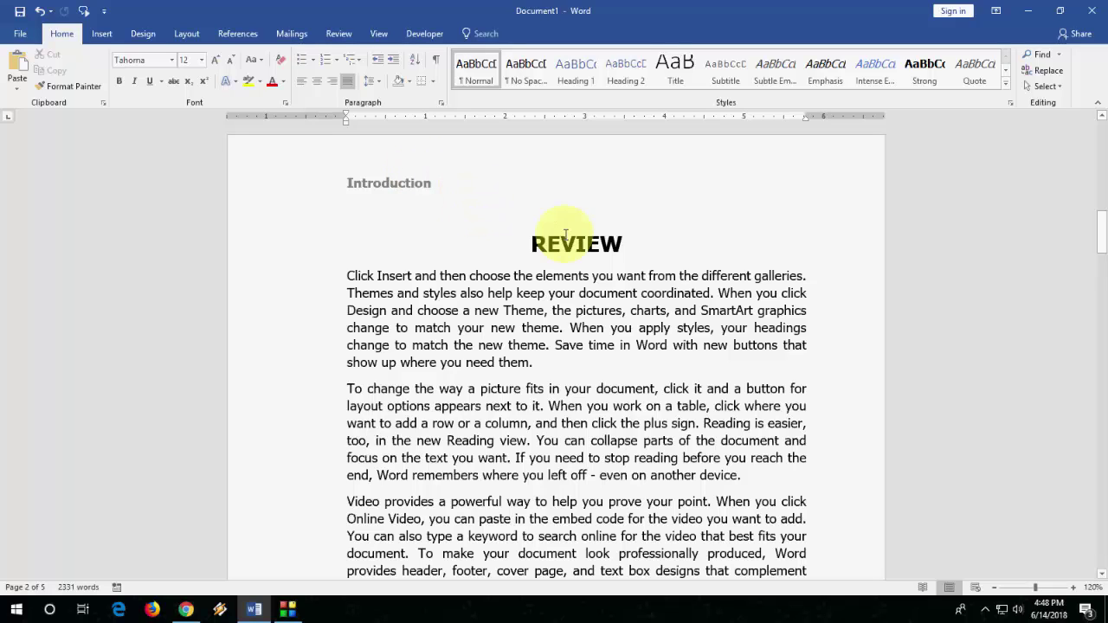
pyautogui.scroll(3, 520, 239)
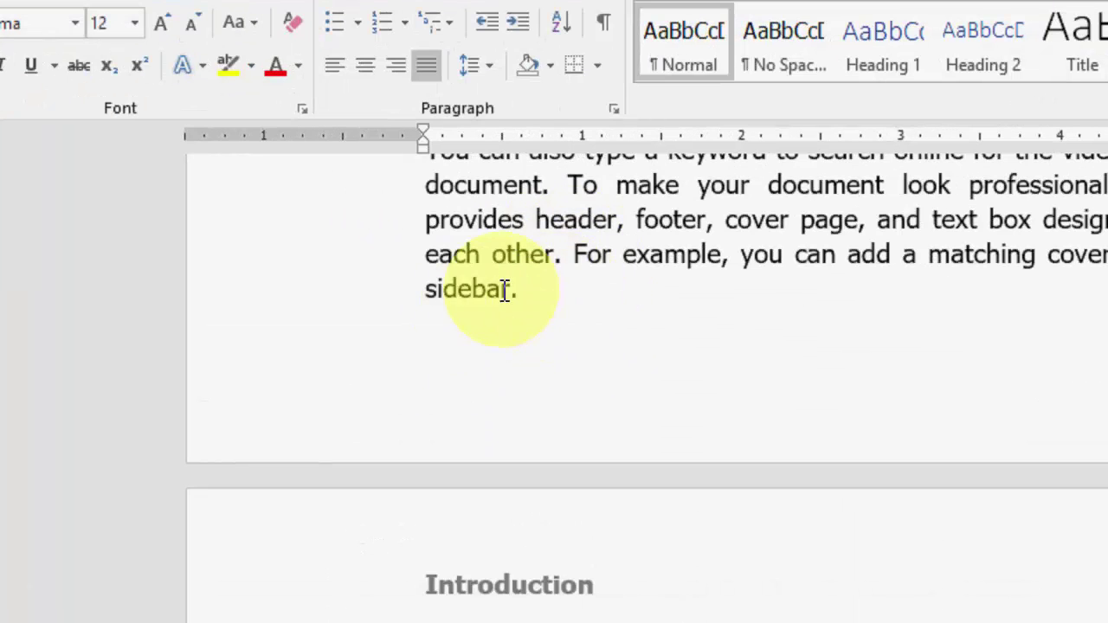
pyautogui.scroll(3, 623, 323)
pyautogui.scroll(-2, 619, 277)
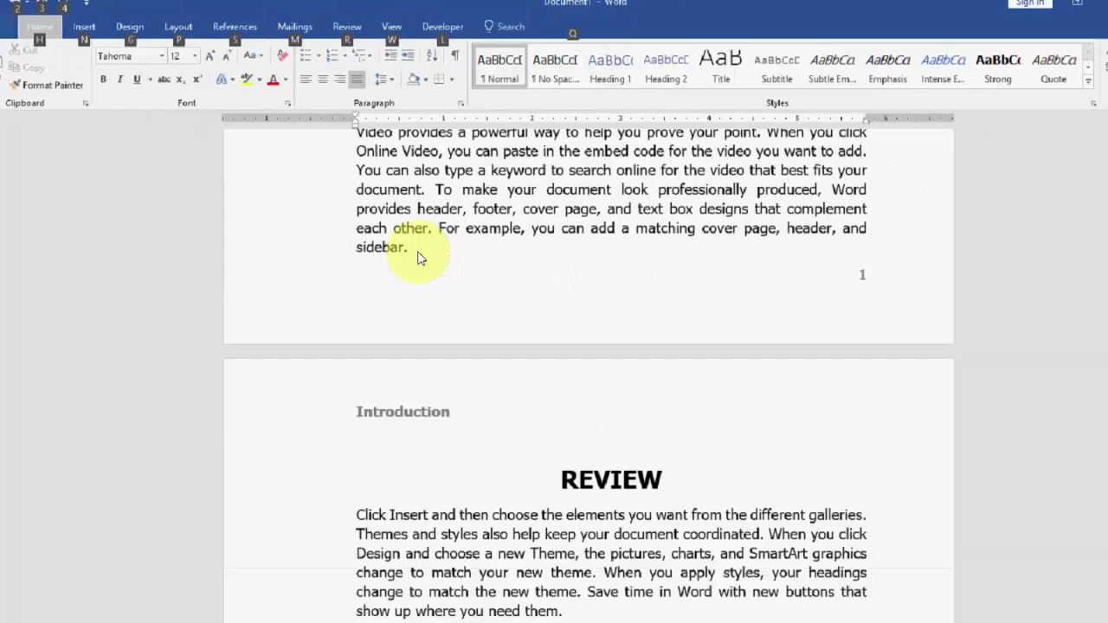
# Step: Start a new section at REVIEW via Page Setup 'This point forward', deleting the blank line above it
pyautogui.hotkey('alt', 'p')
pyautogui.press('s')
pyautogui.press('p')
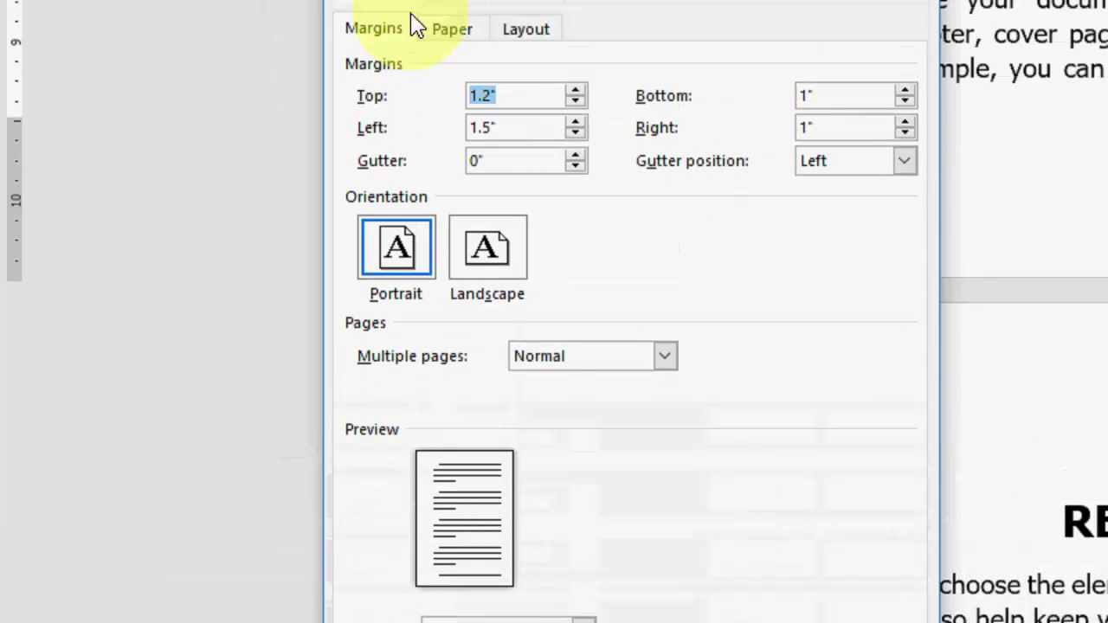
pyautogui.click(461, 519)
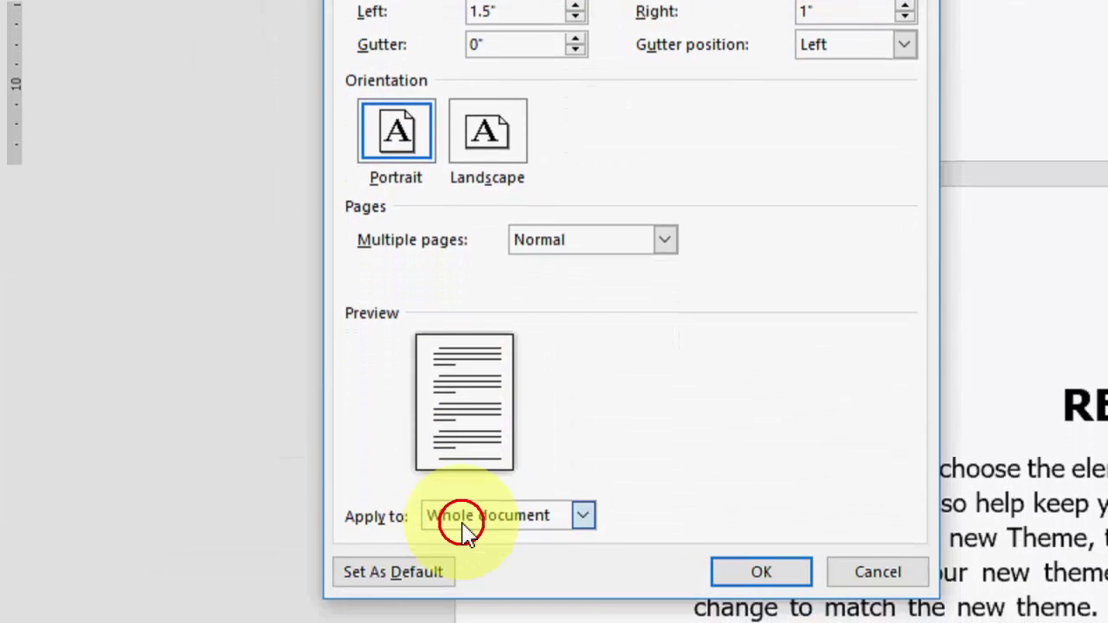
pyautogui.click(472, 502)
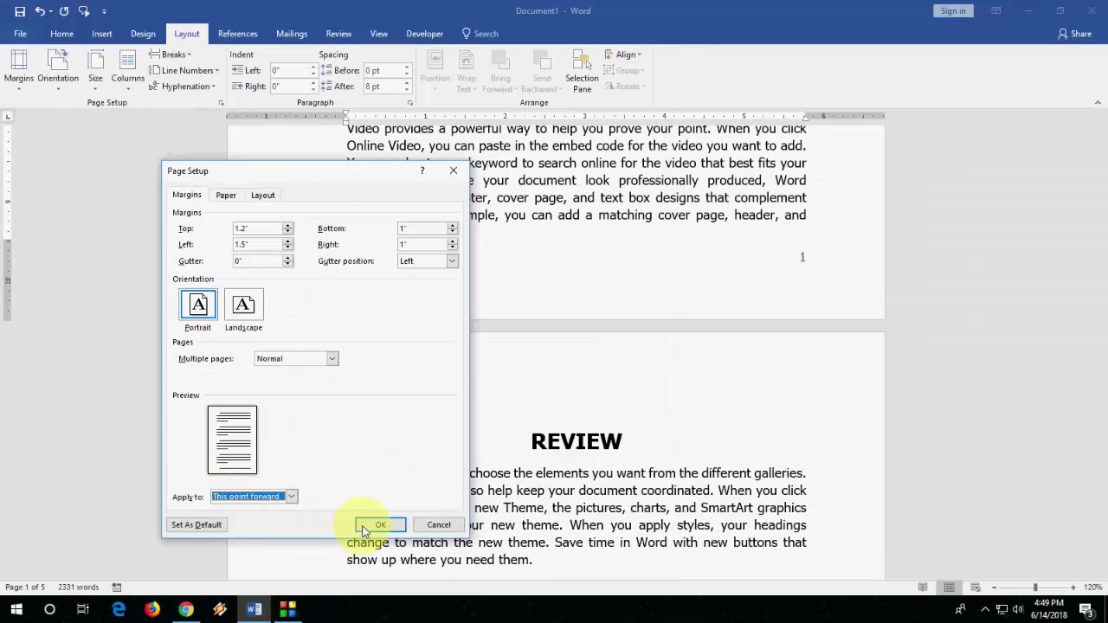
pyautogui.click(368, 525)
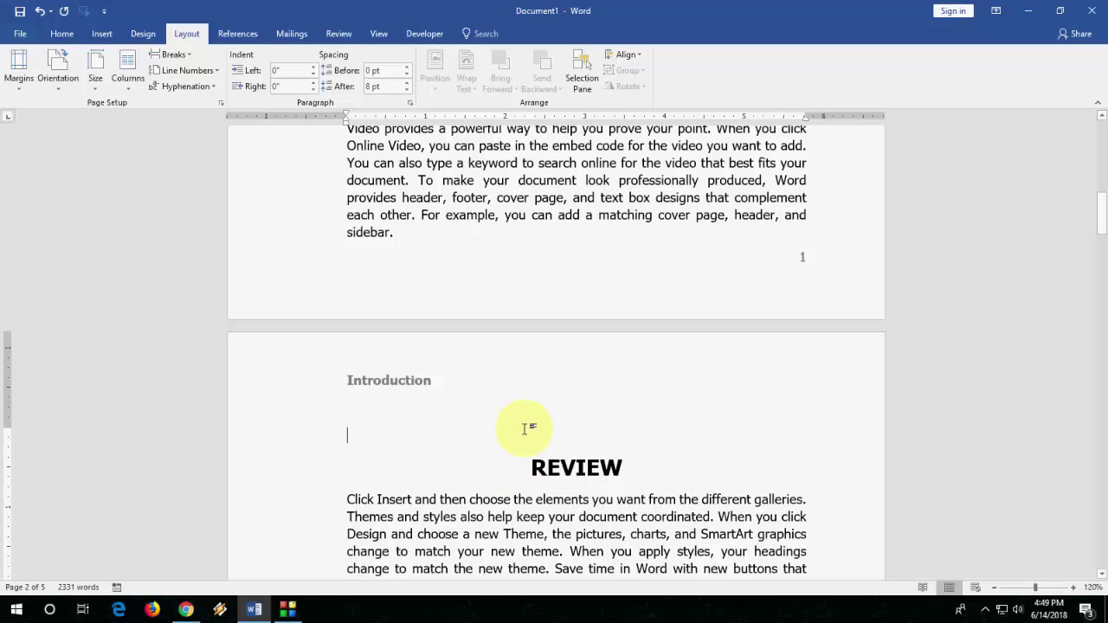
pyautogui.press('Delete')
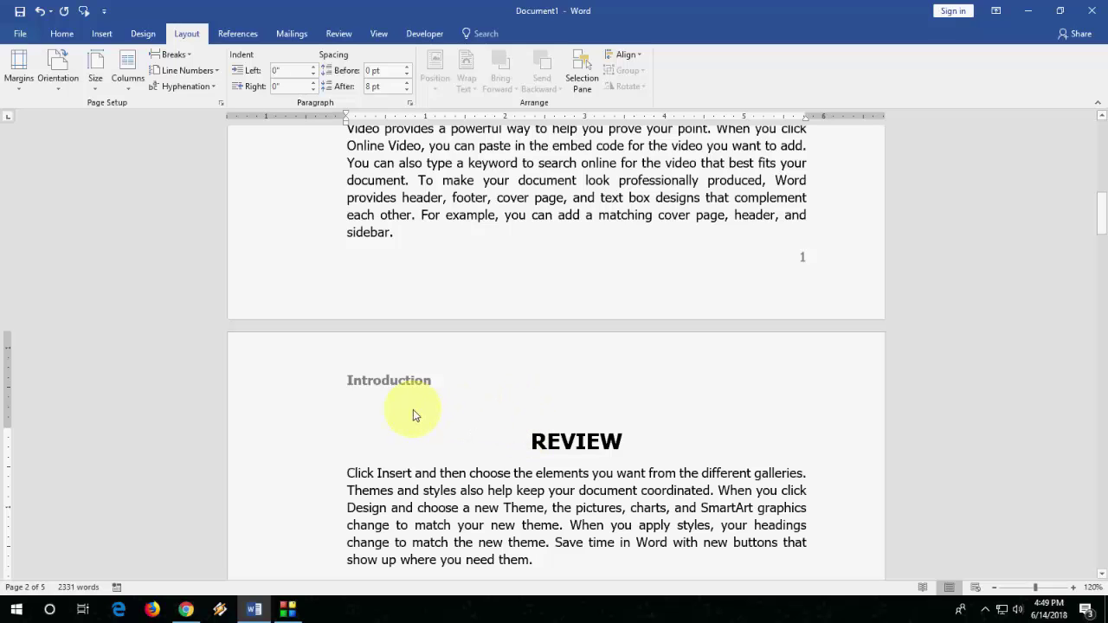
# Step: Unlink the page-two header from the previous section and change its text to 'Review'
pyautogui.doubleClick(369, 387)
pyautogui.moveTo(434, 381); pyautogui.dragTo(347, 380)
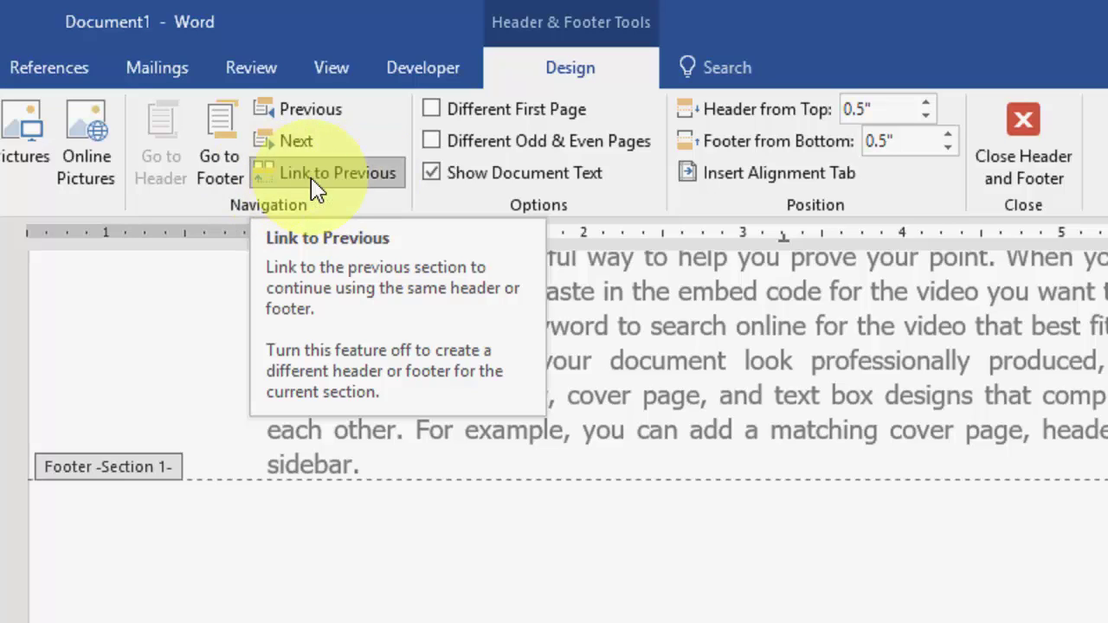
pyautogui.click(299, 178)
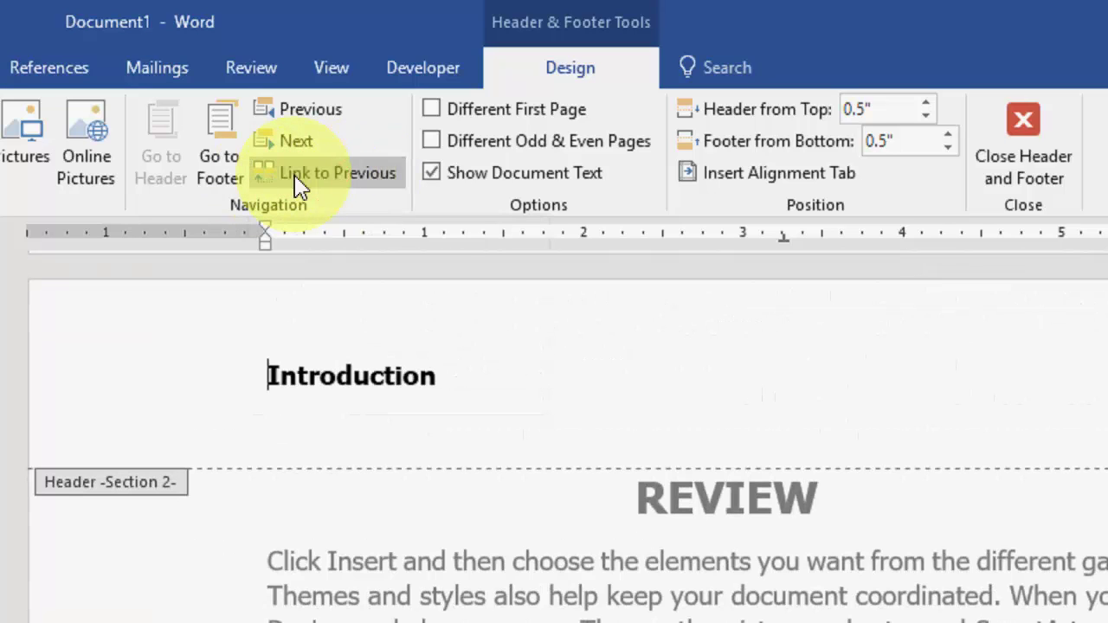
pyautogui.click(480, 379)
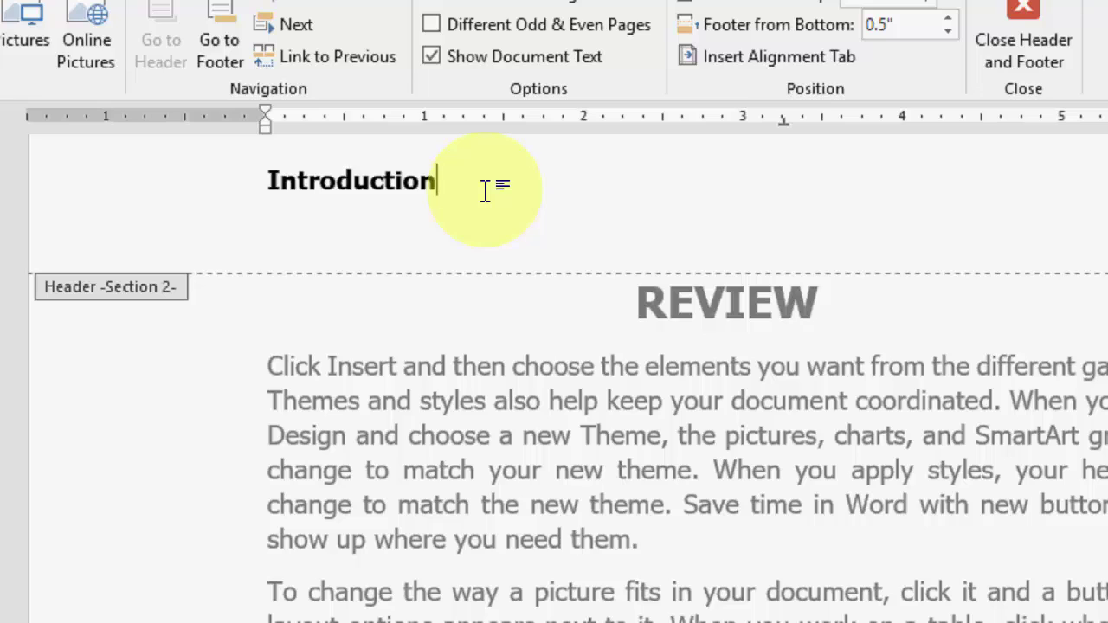
pyautogui.tripleClick(485, 191)
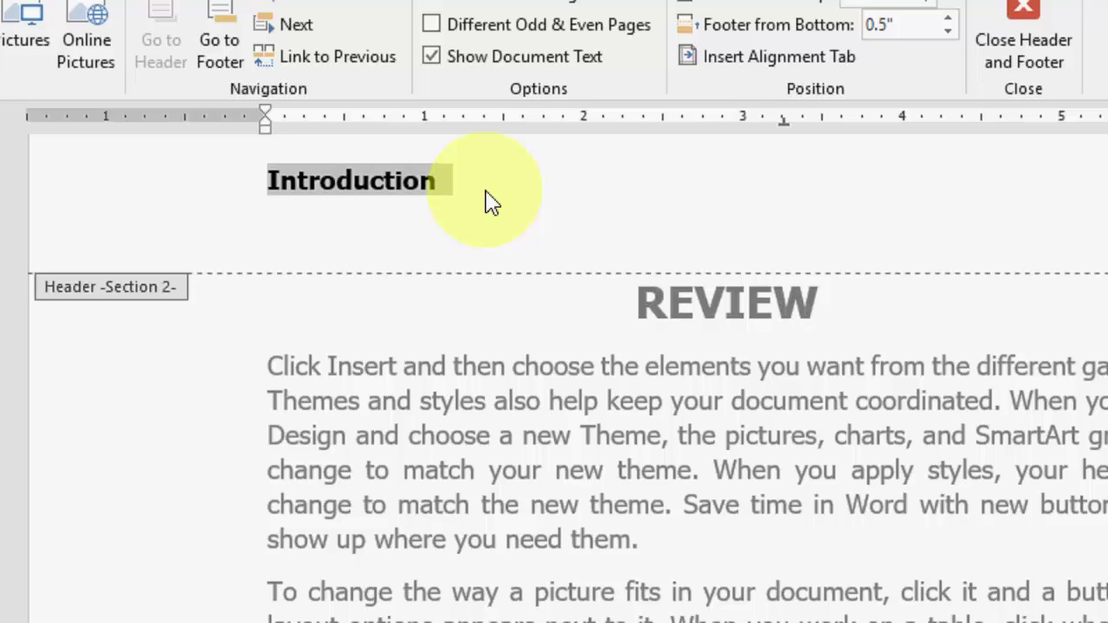
pyautogui.doubleClick(488, 191)
pyautogui.write('REvie')
pyautogui.press('BackSpace')
pyautogui.press('BackSpace')
pyautogui.write('Review')
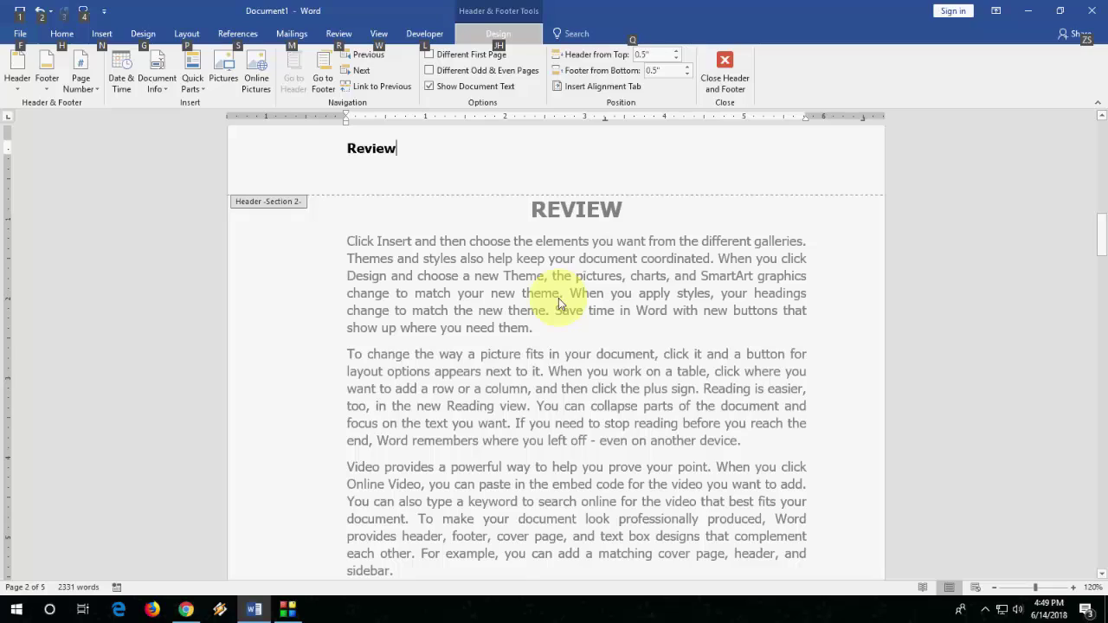
# Step: Leave header editing and check that the METHODOLOGY page also carries the Review header
pyautogui.doubleClick(559, 298)
pyautogui.scroll(5, 558, 296)
pyautogui.scroll(5, 557, 286)
pyautogui.scroll(5, 544, 272)
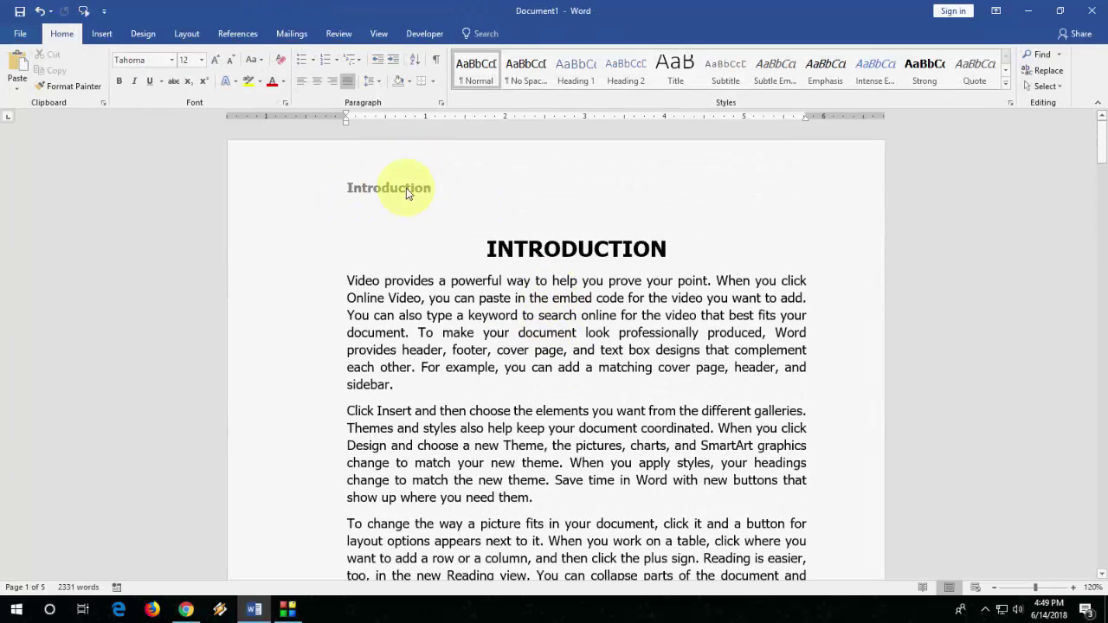
pyautogui.scroll(-3, 424, 192)
pyautogui.scroll(-1, 434, 194)
pyautogui.scroll(-1, 342, 286)
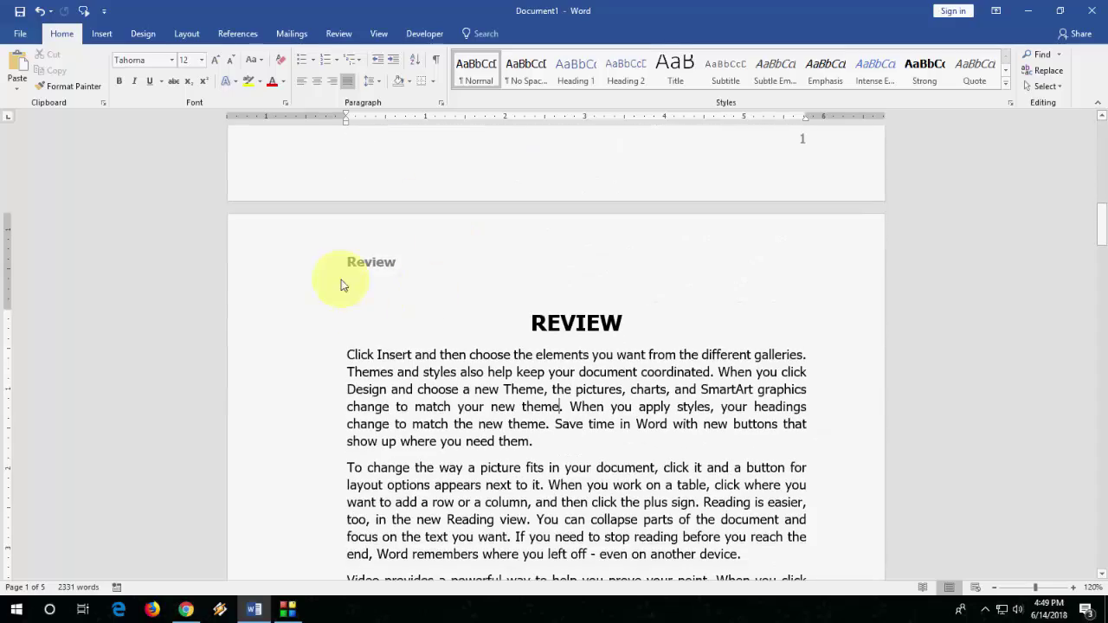
pyautogui.scroll(-6, 435, 264)
pyautogui.scroll(-3, 425, 234)
pyautogui.scroll(-5, 403, 231)
pyautogui.scroll(-4, 449, 257)
pyautogui.scroll(-3, 450, 257)
pyautogui.scroll(-8, 458, 185)
pyautogui.scroll(-4, 433, 247)
pyautogui.scroll(-5, 458, 240)
pyautogui.scroll(-6, 459, 237)
pyautogui.scroll(-5, 395, 247)
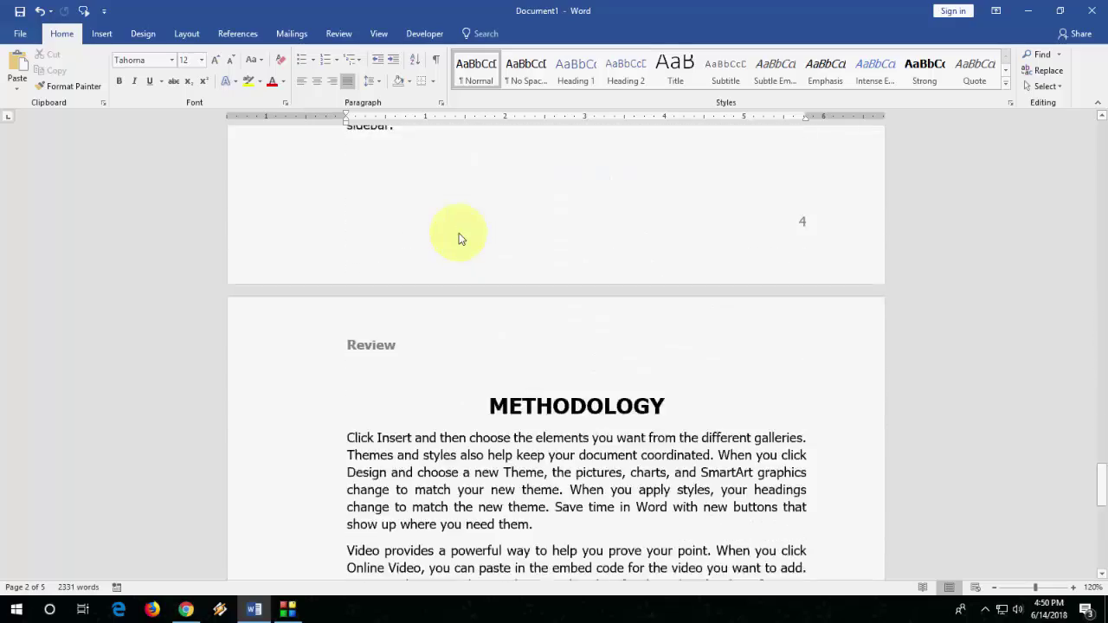
pyautogui.scroll(-2, 458, 235)
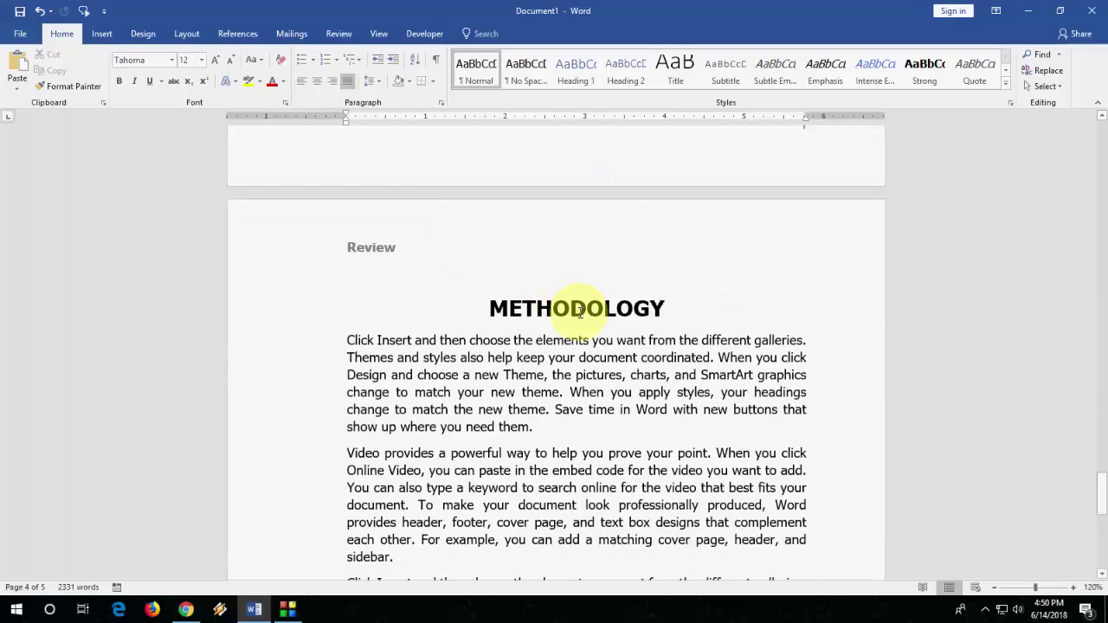
pyautogui.scroll(3, 483, 289)
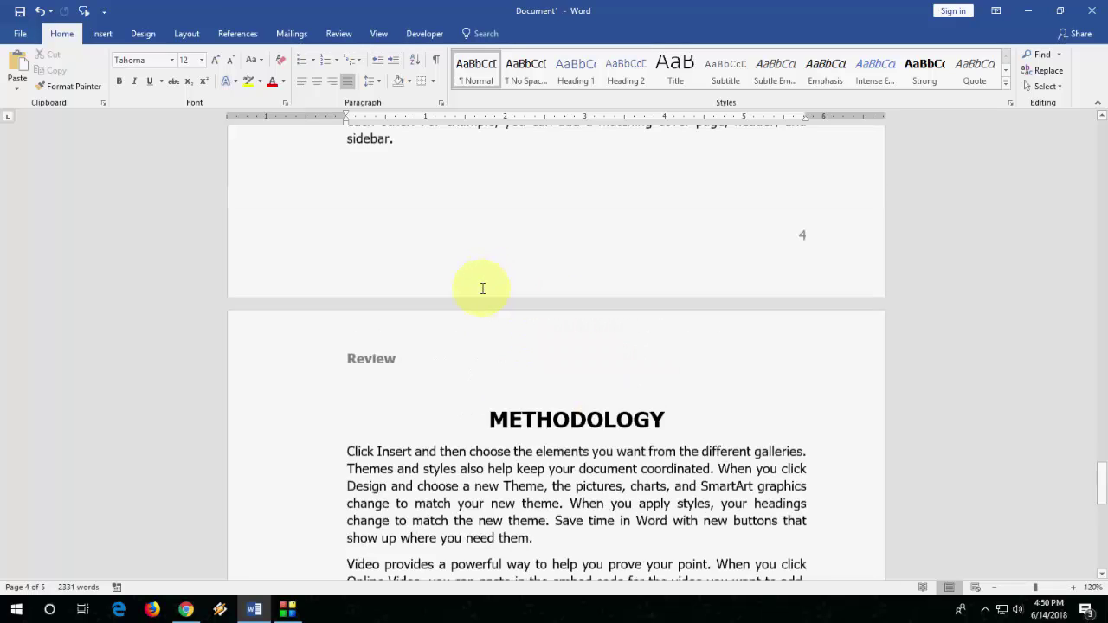
pyautogui.scroll(2, 420, 235)
# Step: Start a new section at METHODOLOGY via Page Setup 'This point forward', deleting the blank line
pyautogui.click(407, 221)
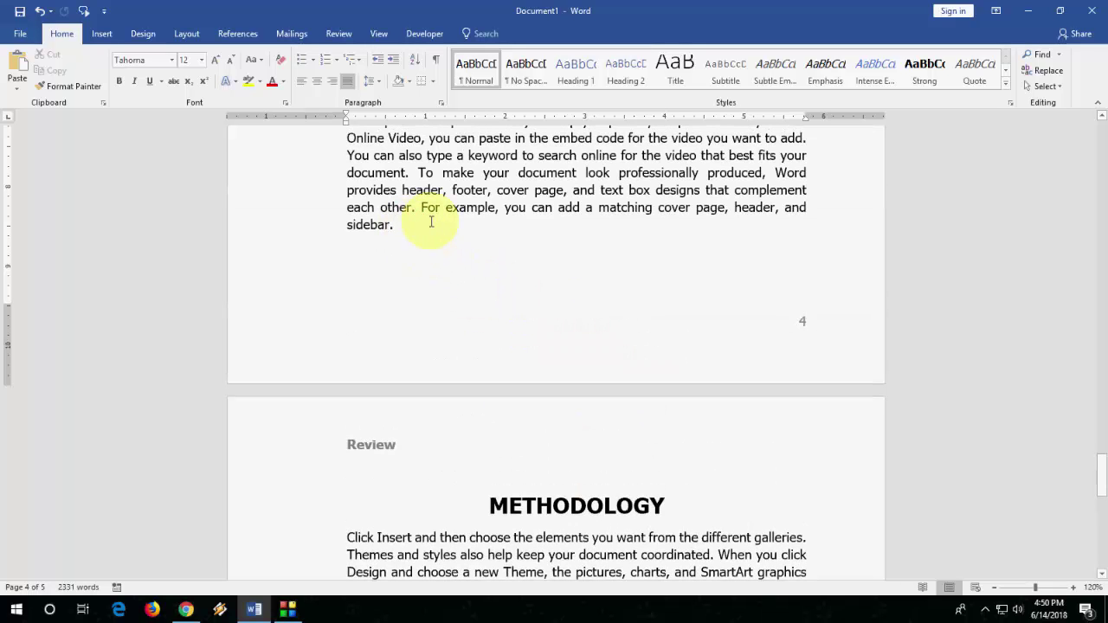
pyautogui.hotkey('alt', 'p')
pyautogui.press('s')
pyautogui.press('p')
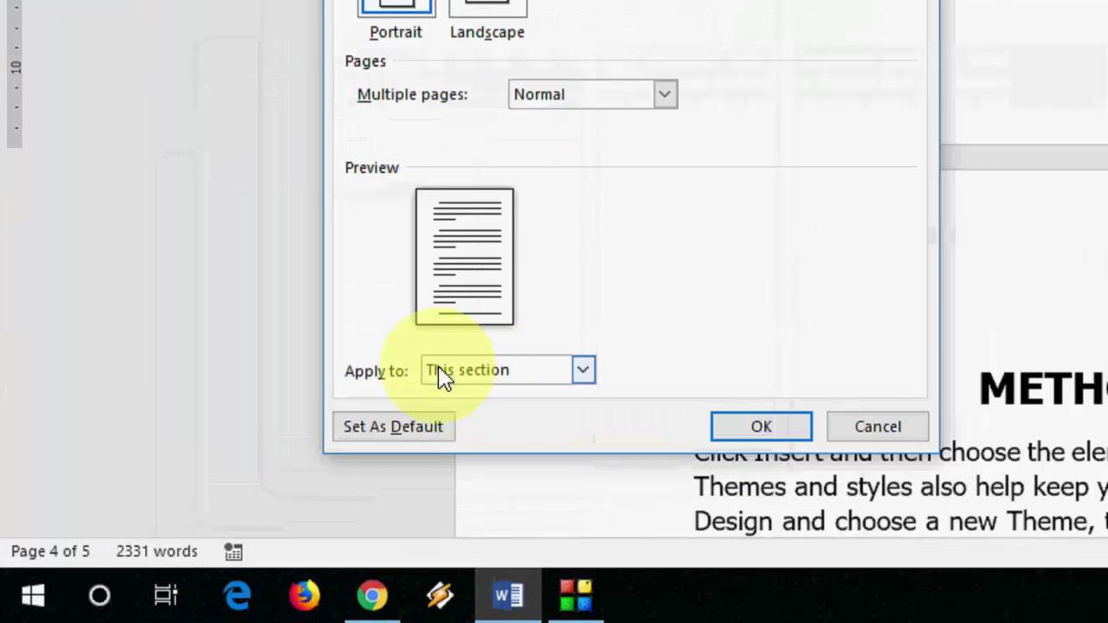
pyautogui.click(468, 387)
pyautogui.click(524, 412)
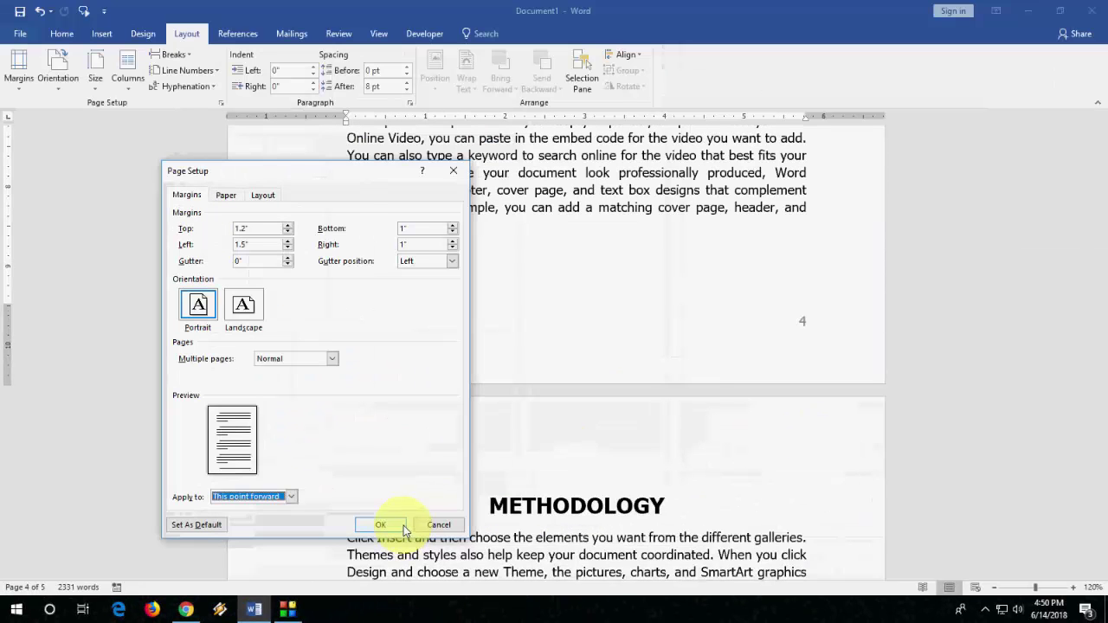
pyautogui.click(798, 433)
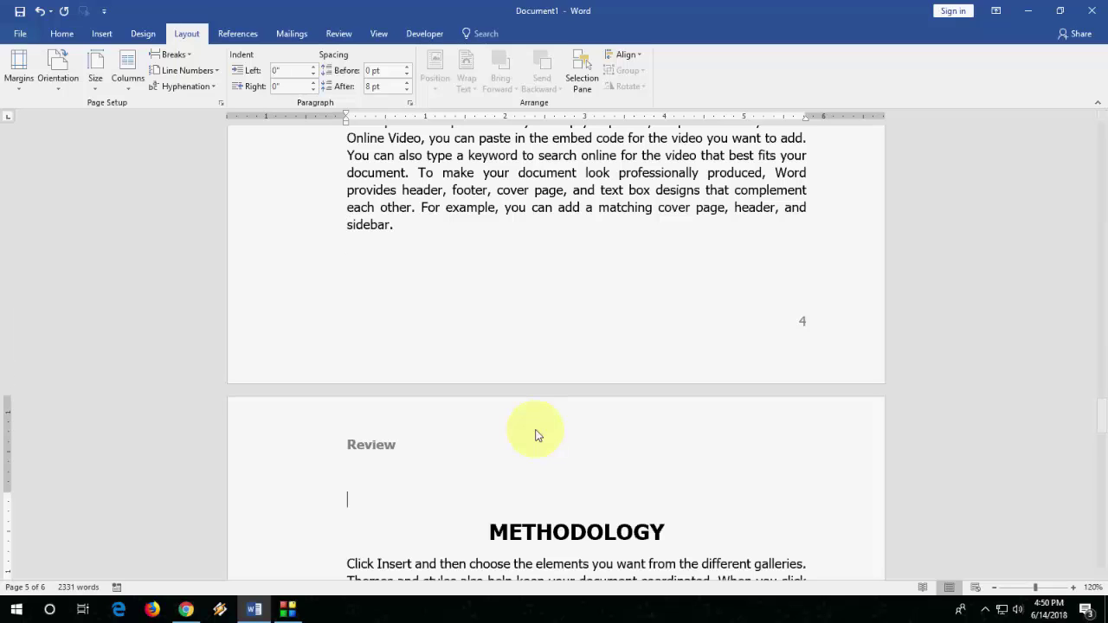
pyautogui.press('Delete')
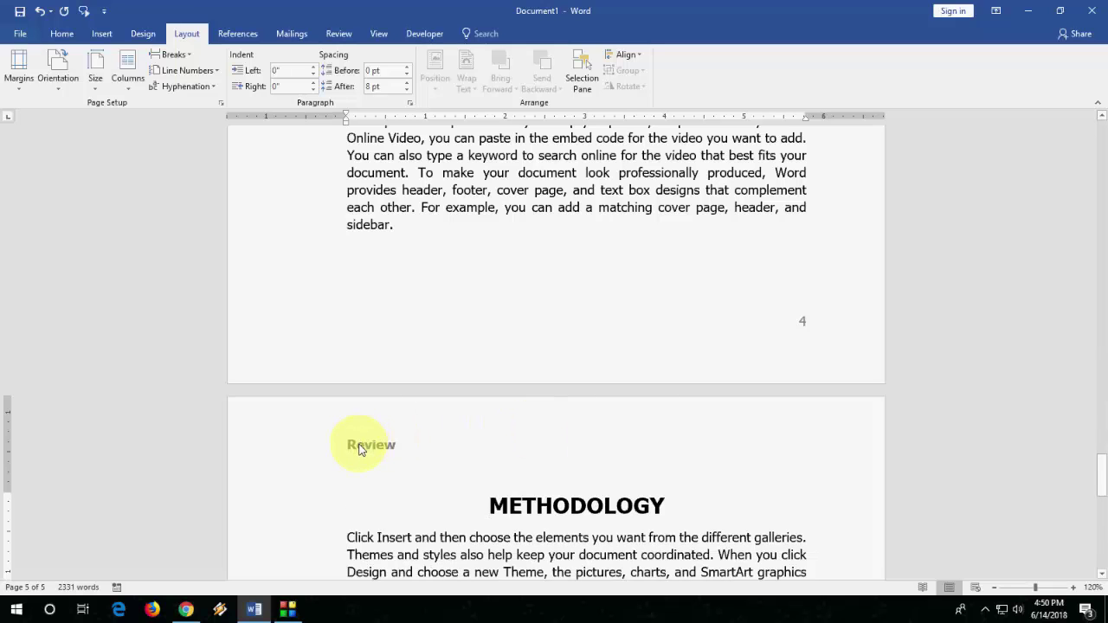
# Step: Unlink the section 3 header and replace Review with 'Methodology', then close the header
pyautogui.doubleClick(382, 450)
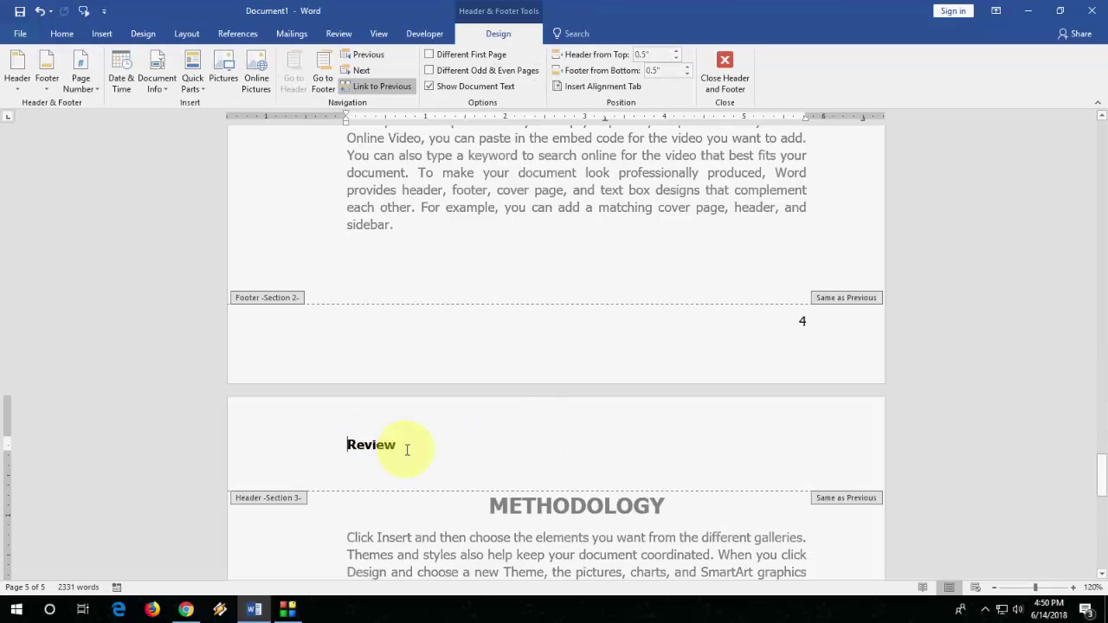
pyautogui.doubleClick(349, 449)
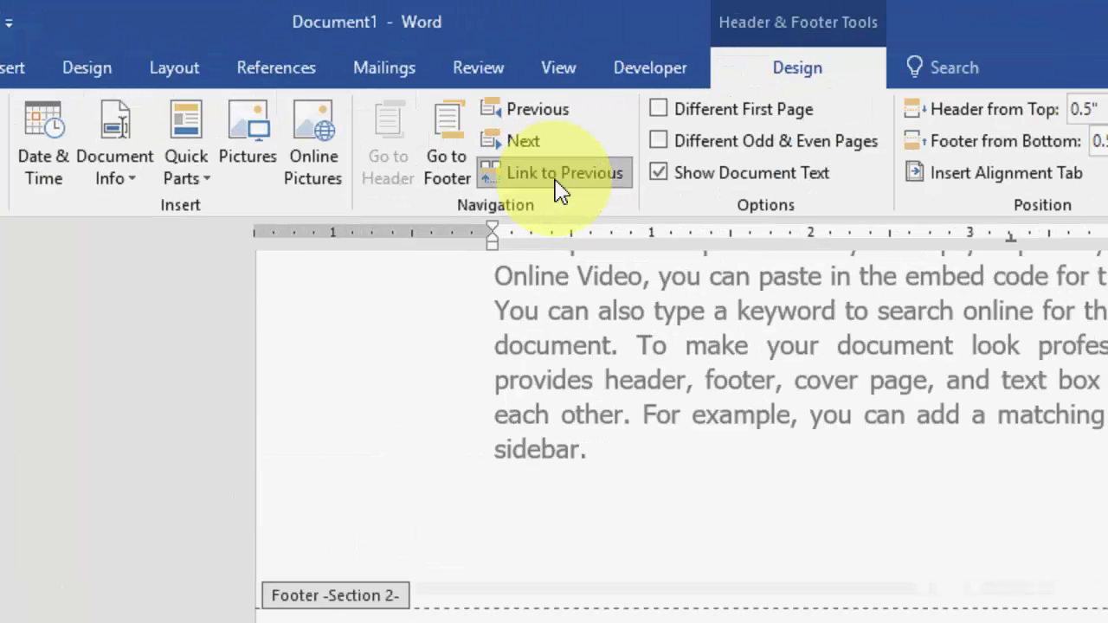
pyautogui.click(561, 190)
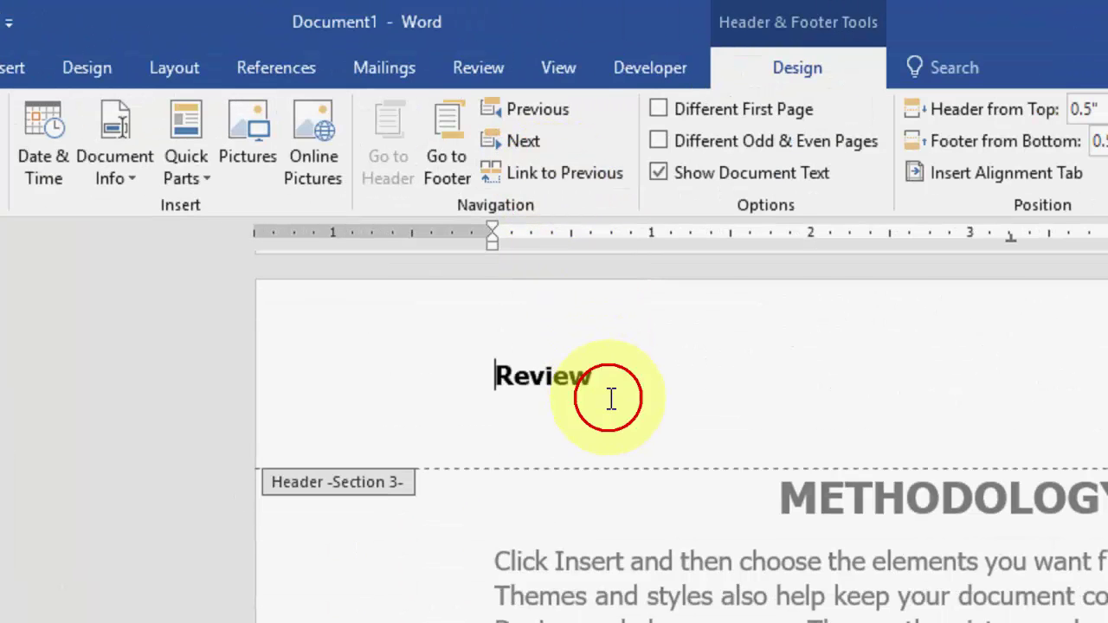
pyautogui.keyDown('shift'); pyautogui.click(624, 374); pyautogui.keyUp('shift')
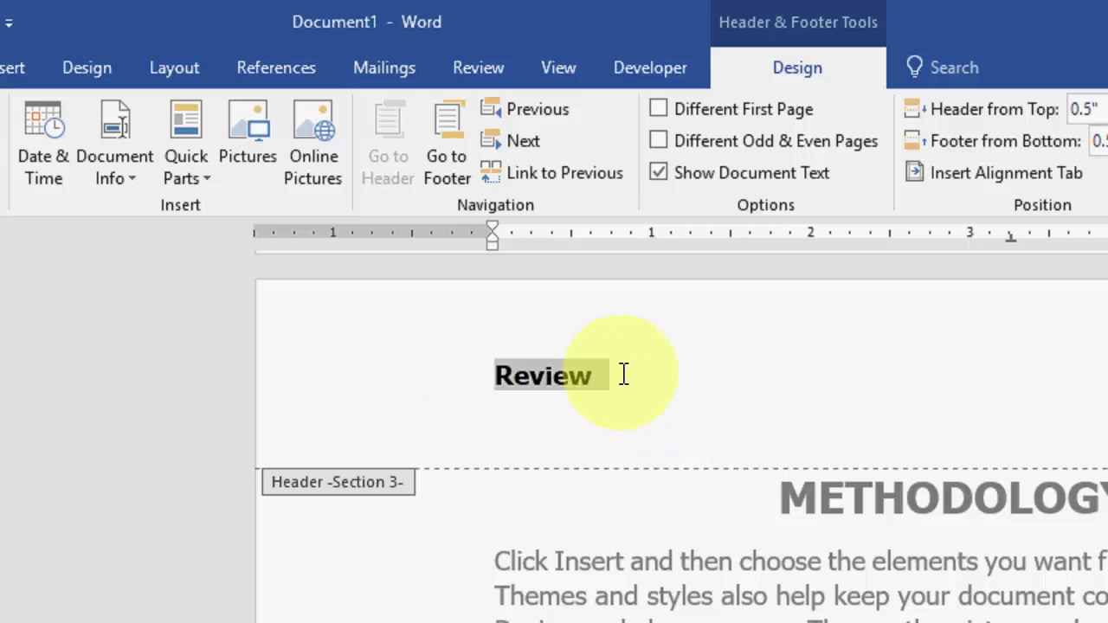
pyautogui.write('Methodology')
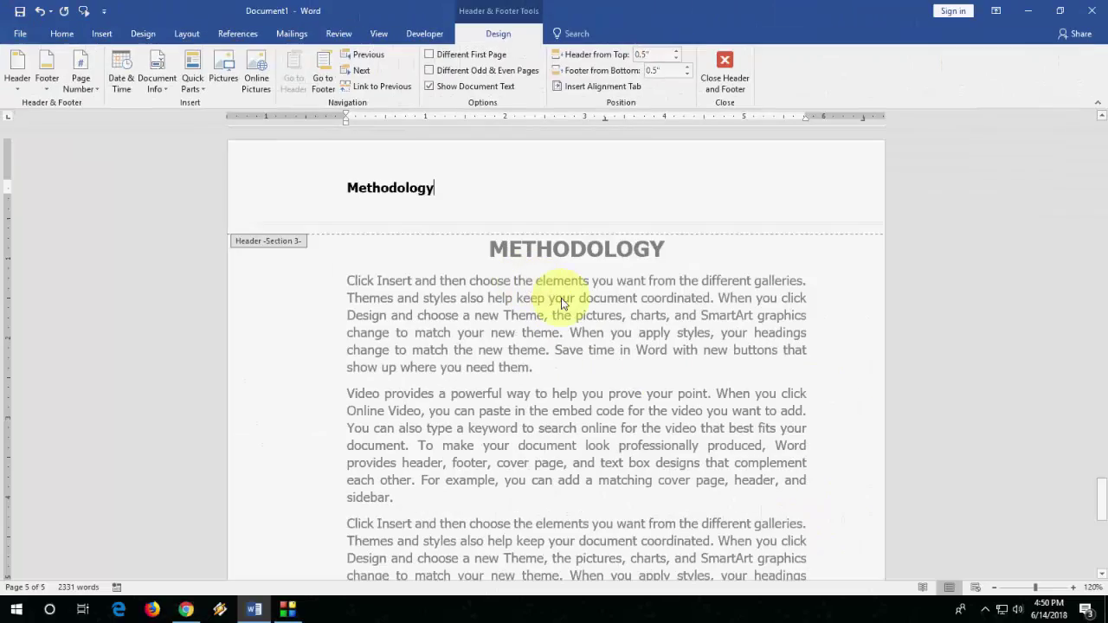
pyautogui.doubleClick(561, 298)
# Step: Check the Introduction, Review and Methodology headers across all pages, then return to the top
pyautogui.scroll(-8, 513, 290)
pyautogui.scroll(7, 513, 290)
pyautogui.scroll(9, 512, 290)
pyautogui.scroll(10, 513, 290)
pyautogui.scroll(2, 511, 293)
pyautogui.scroll(3, 511, 296)
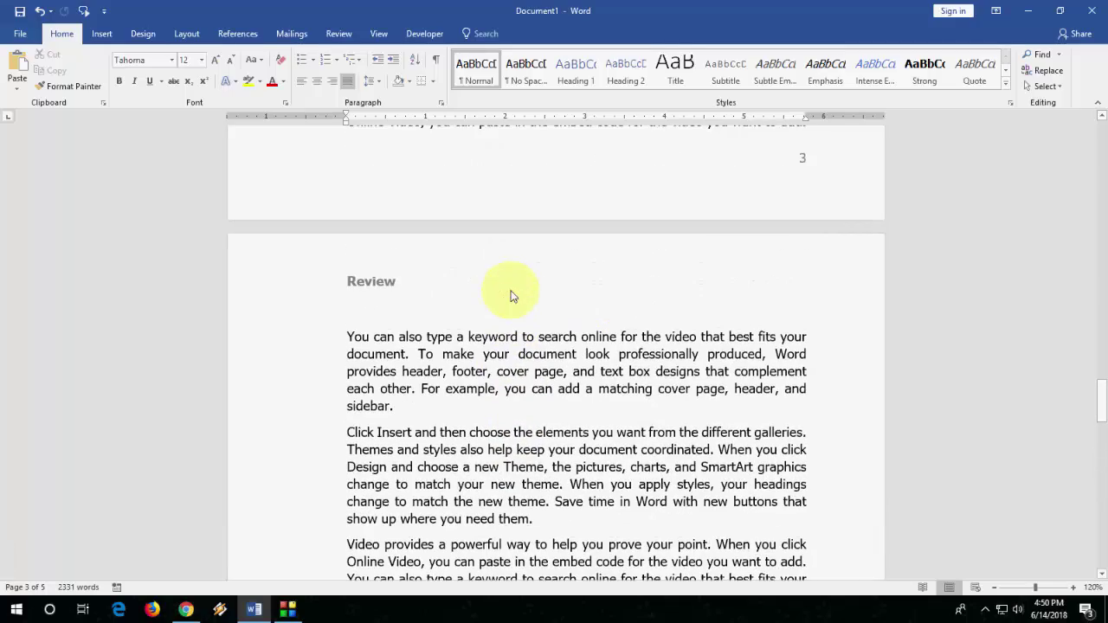
pyautogui.keyDown('ctrl'); pyautogui.scroll(-1, 511, 296); pyautogui.keyUp('ctrl')
pyautogui.keyDown('ctrl'); pyautogui.scroll(-2, 511, 295); pyautogui.keyUp('ctrl')
pyautogui.keyDown('ctrl'); pyautogui.scroll(-1, 511, 295); pyautogui.keyUp('ctrl')
pyautogui.keyDown('ctrl'); pyautogui.scroll(-1, 511, 293); pyautogui.keyUp('ctrl')
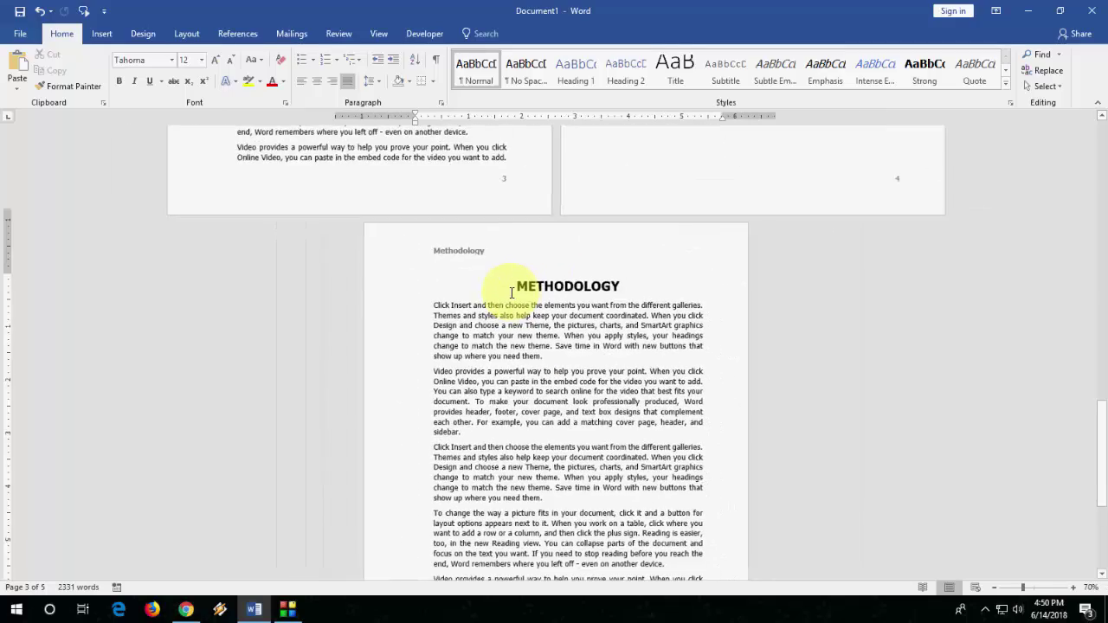
pyautogui.scroll(4, 512, 293)
pyautogui.scroll(6, 512, 293)
pyautogui.scroll(6, 512, 292)
pyautogui.scroll(5, 512, 293)
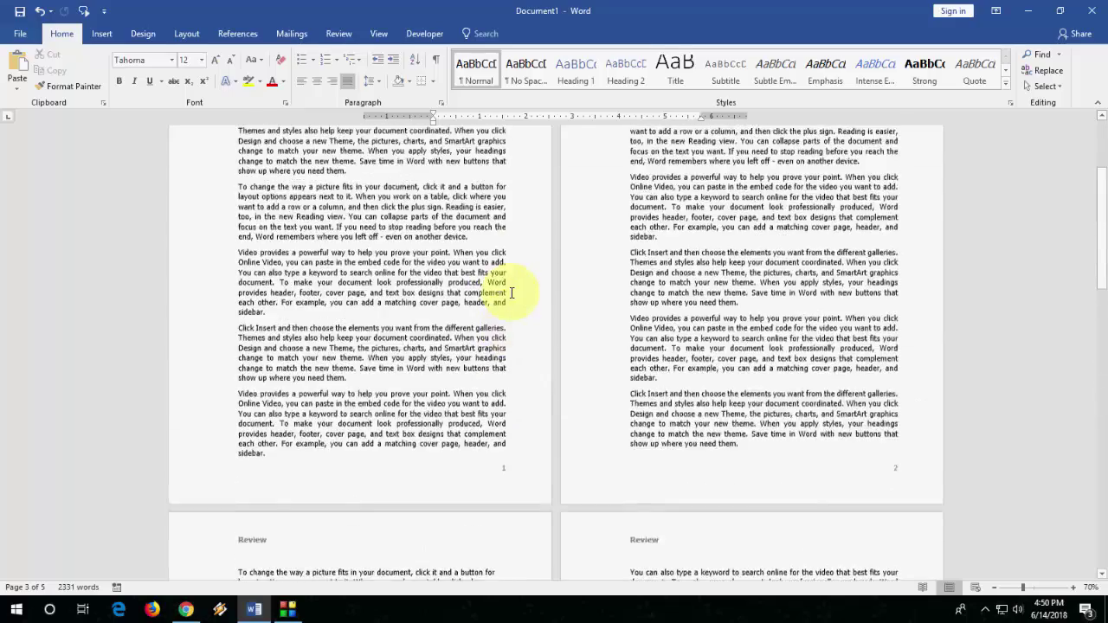
pyautogui.scroll(3, 511, 292)
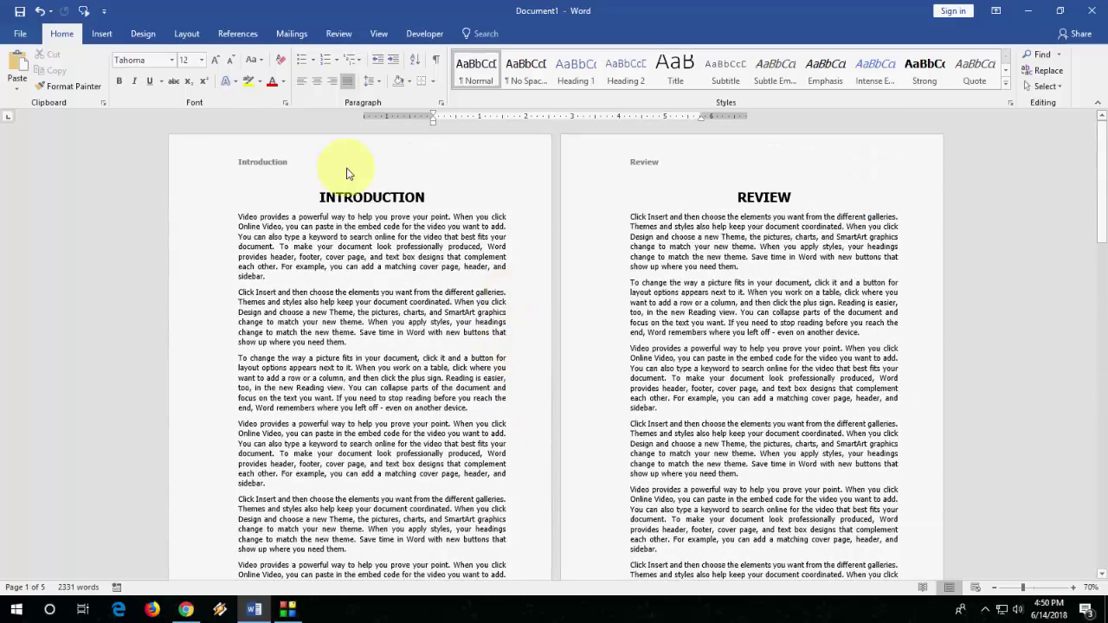
pyautogui.scroll(-6, 789, 188)
pyautogui.scroll(-12, 618, 198)
pyautogui.scroll(-1, 638, 280)
pyautogui.scroll(-3, 650, 341)
pyautogui.scroll(-8, 655, 314)
pyautogui.scroll(-4, 658, 294)
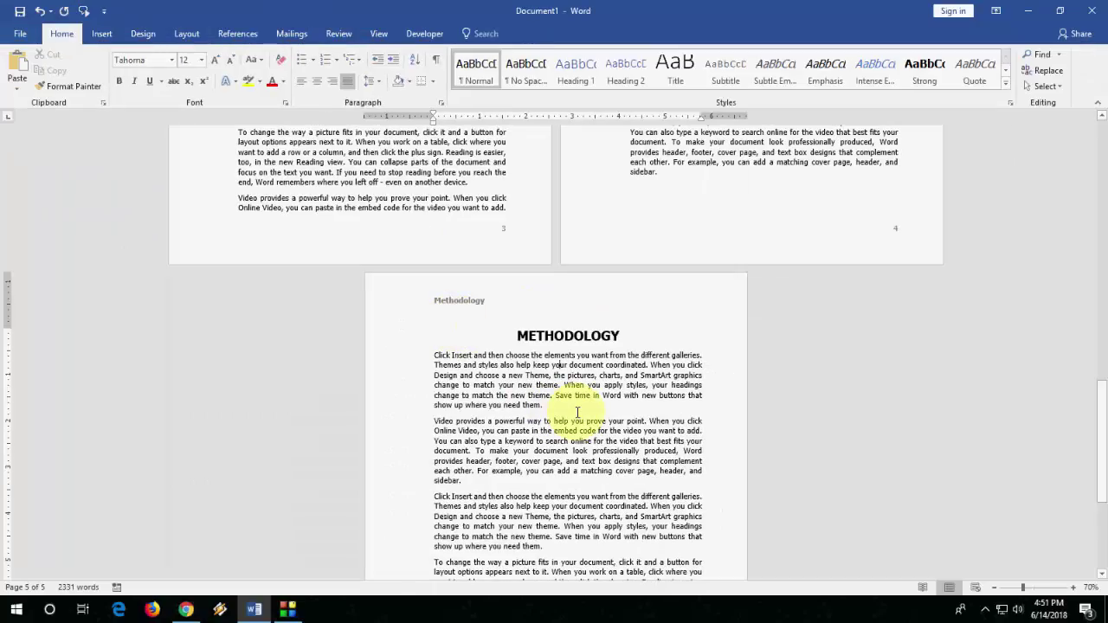
pyautogui.keyDown('ctrl'); pyautogui.scroll(2, 578, 413); pyautogui.keyUp('ctrl')
pyautogui.keyDown('ctrl'); pyautogui.scroll(1, 577, 411); pyautogui.keyUp('ctrl')
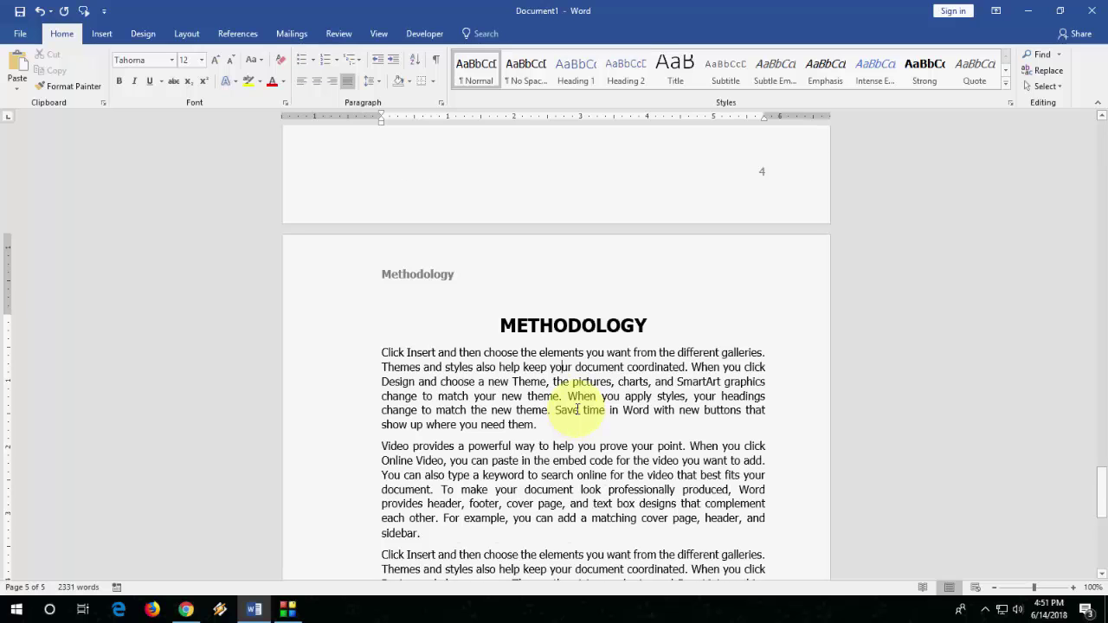
pyautogui.scroll(-7, 578, 407)
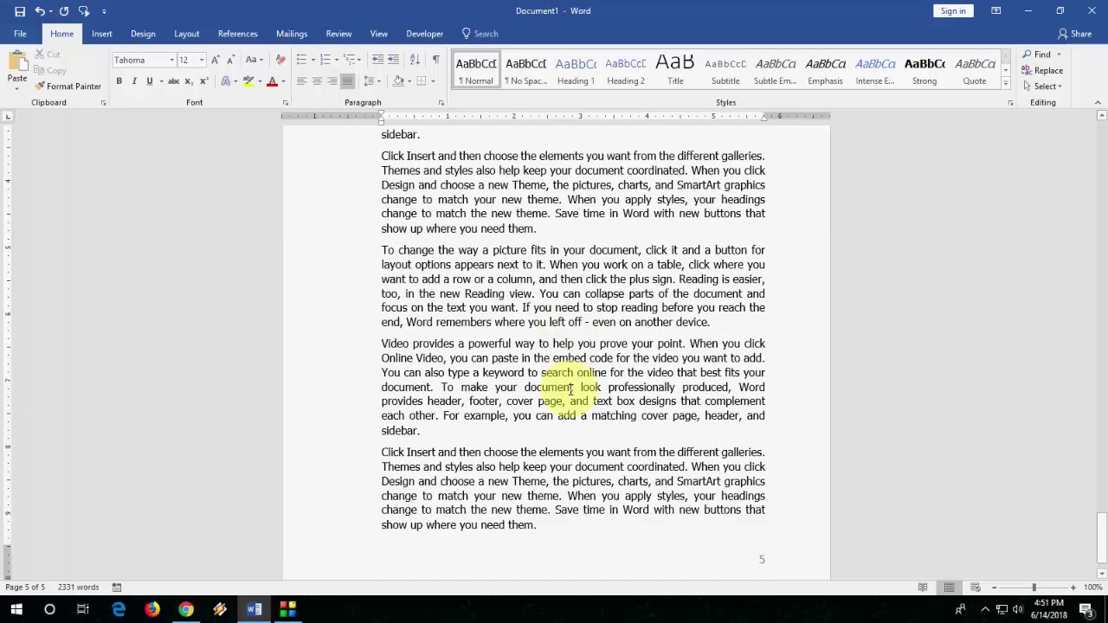
pyautogui.scroll(15, 571, 389)
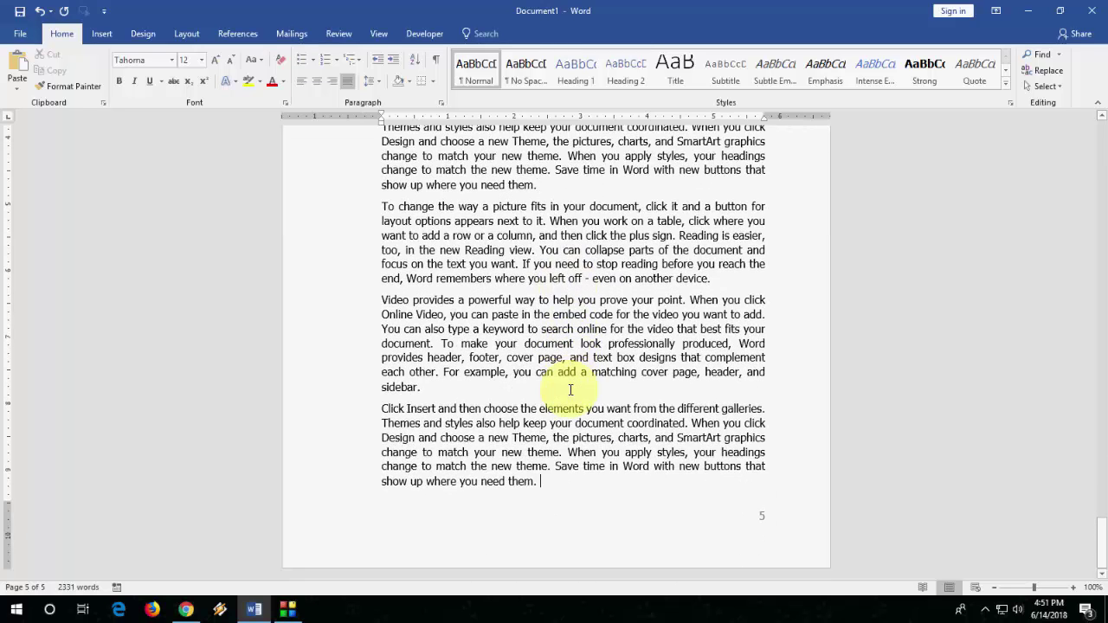
pyautogui.scroll(15, 570, 389)
pyautogui.scroll(15, 570, 390)
pyautogui.scroll(15, 570, 389)
pyautogui.hotkey('ctrl', 'Home')
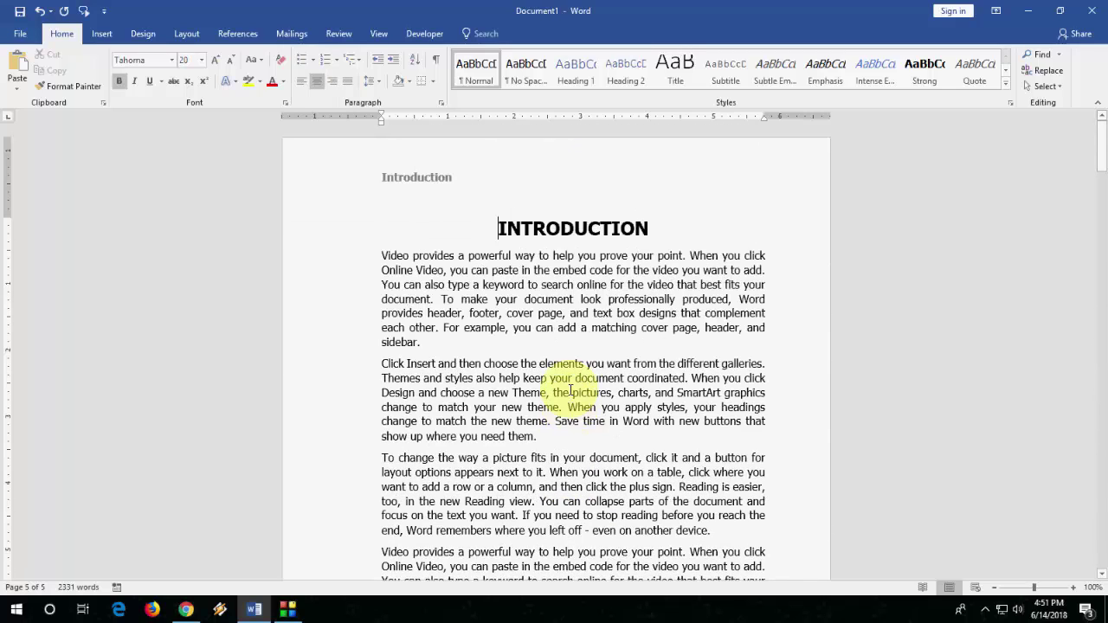